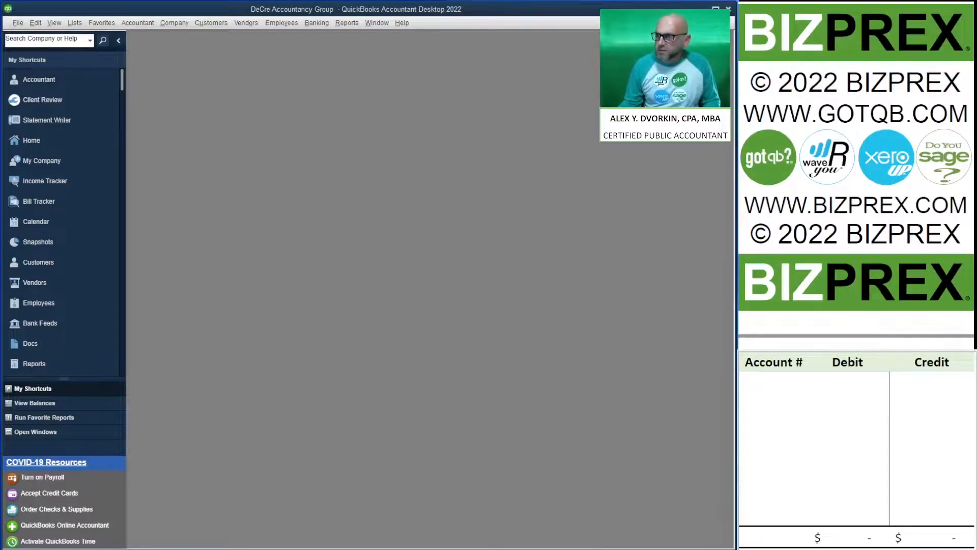
Step: Start a reconciliation of the CreditFirst credit card account with an ending balance of 17,739.09
left_click(316, 23)
left_click(377, 106)
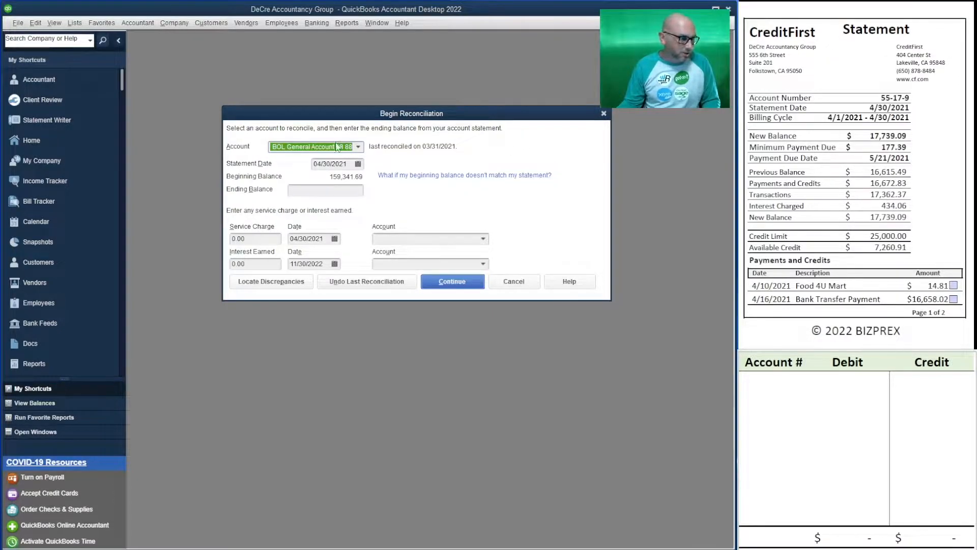
left_click(358, 147)
left_click(358, 187)
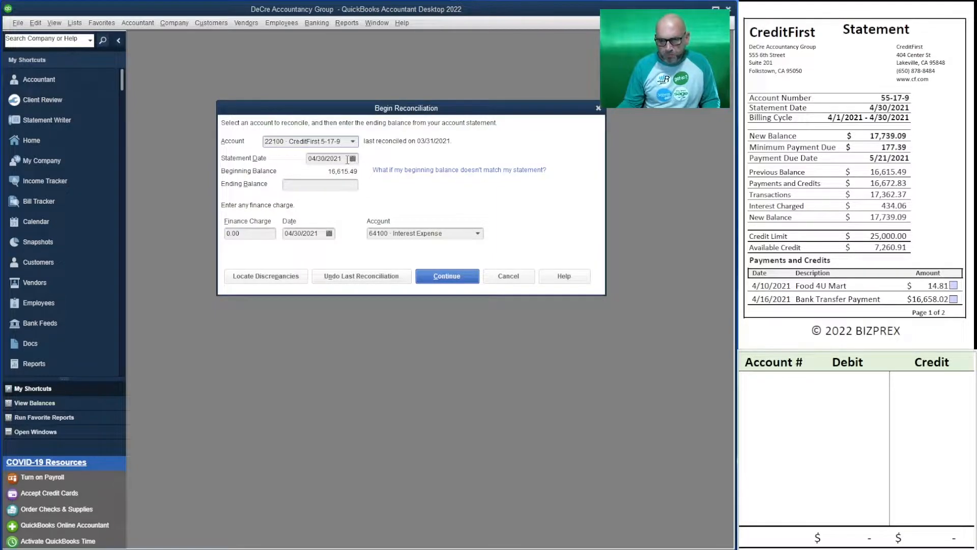
left_click(331, 187)
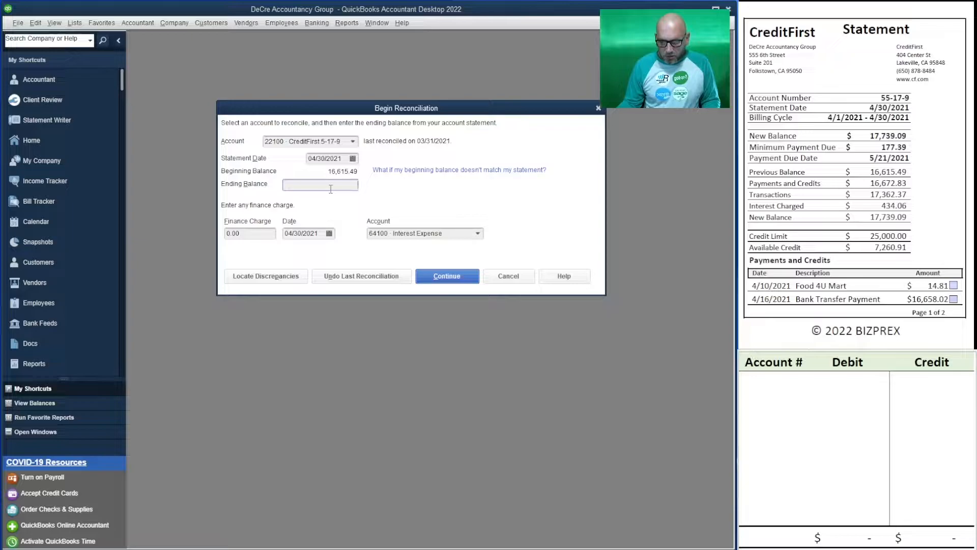
type("17739.03")
key("BackSpace")
type("9")
key("Tab")
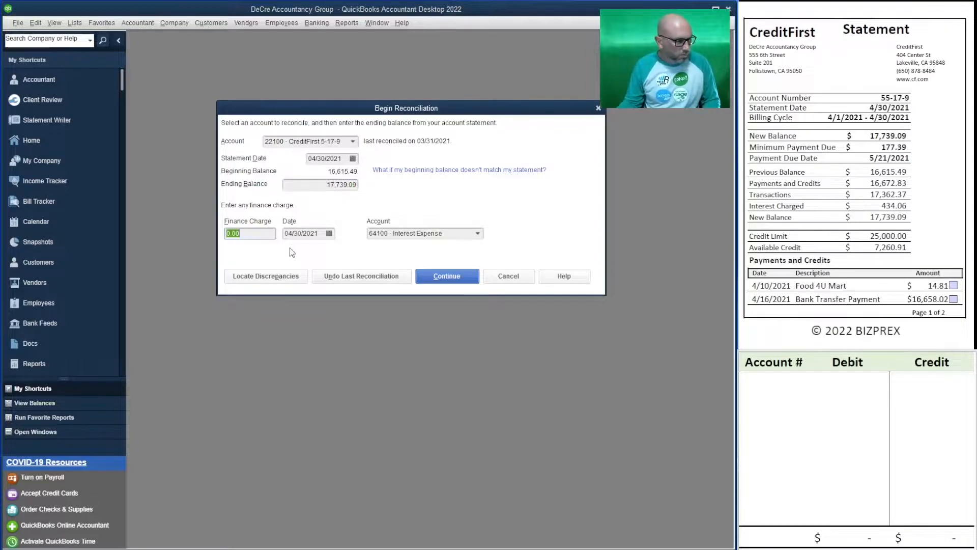
Step: Enter the statement's interest charge of 434.06 as the reconciliation's finance charge
scroll(855, 178, "down", 10)
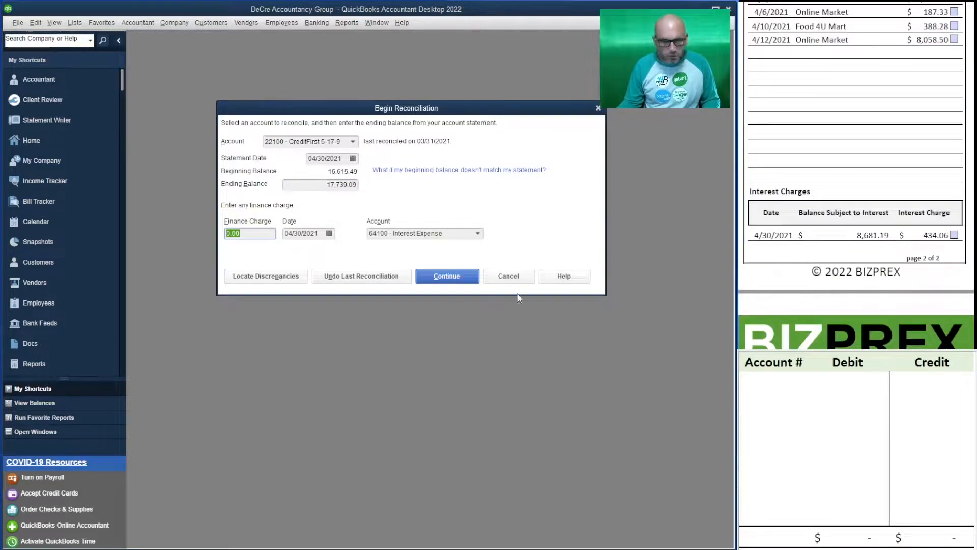
type("434.06")
key("Tab")
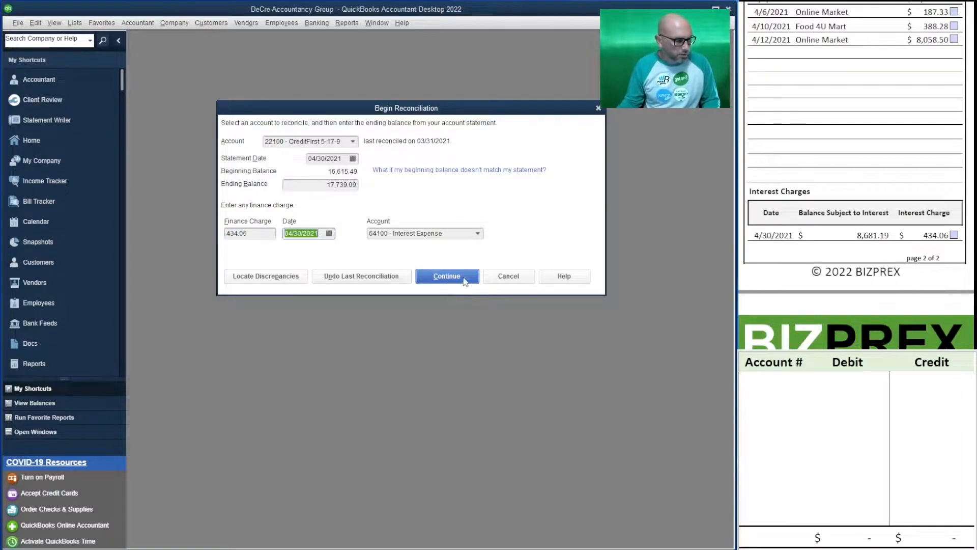
Step: Record a debit of 434.06 to ledger account 64100 in the first row of the debit and credit worksheet
left_click(799, 385)
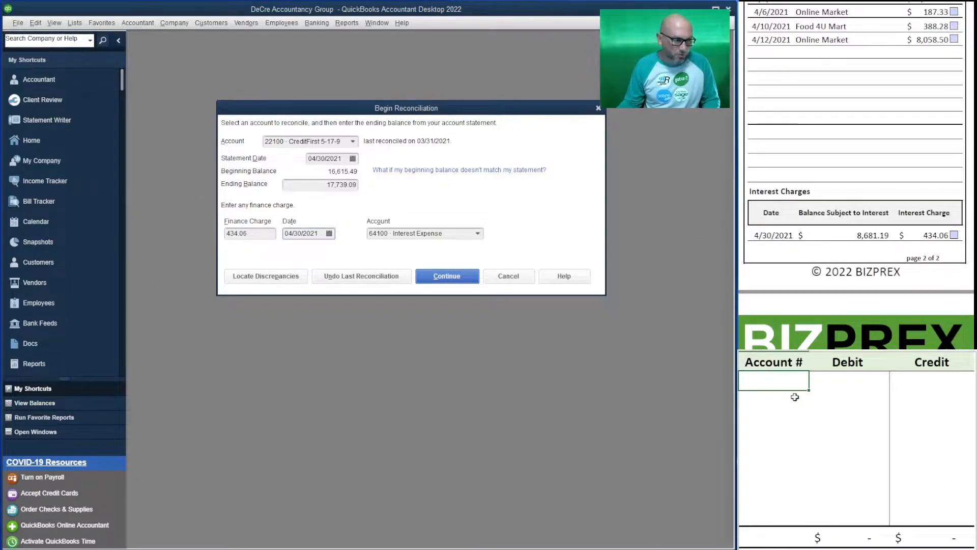
type("64100")
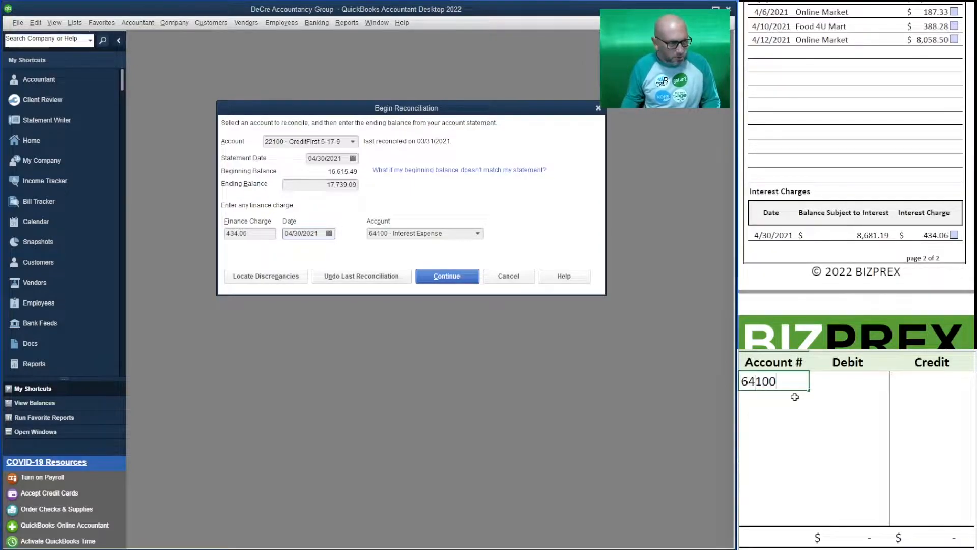
key("Tab")
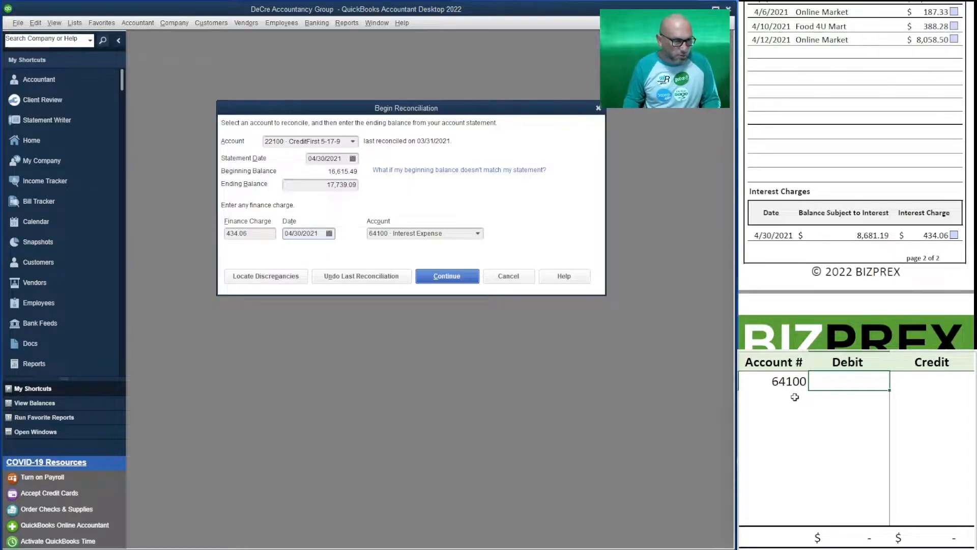
type("434.06")
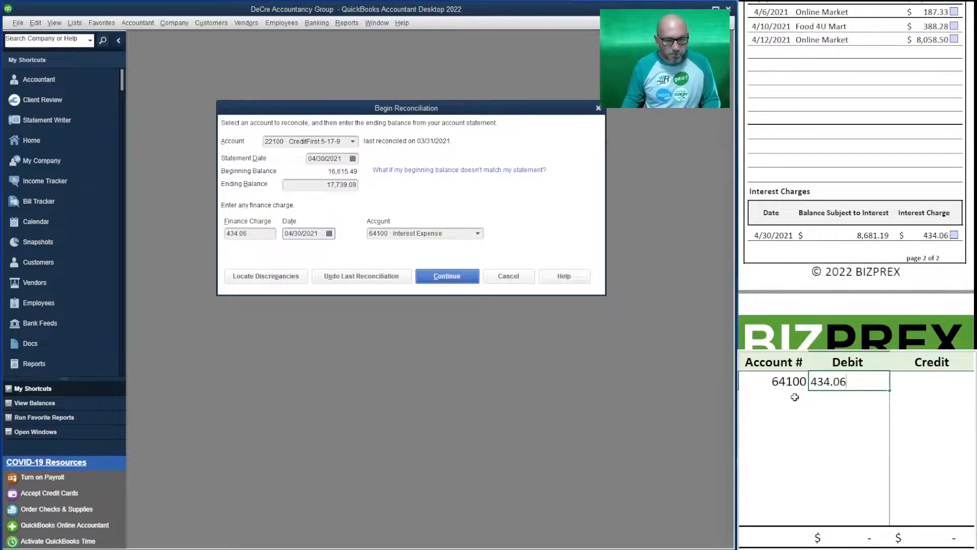
key("ctrl+Return")
Step: Record the matching credit of 434.06 to ledger account 22100 in the worksheet's second row
left_click(795, 397)
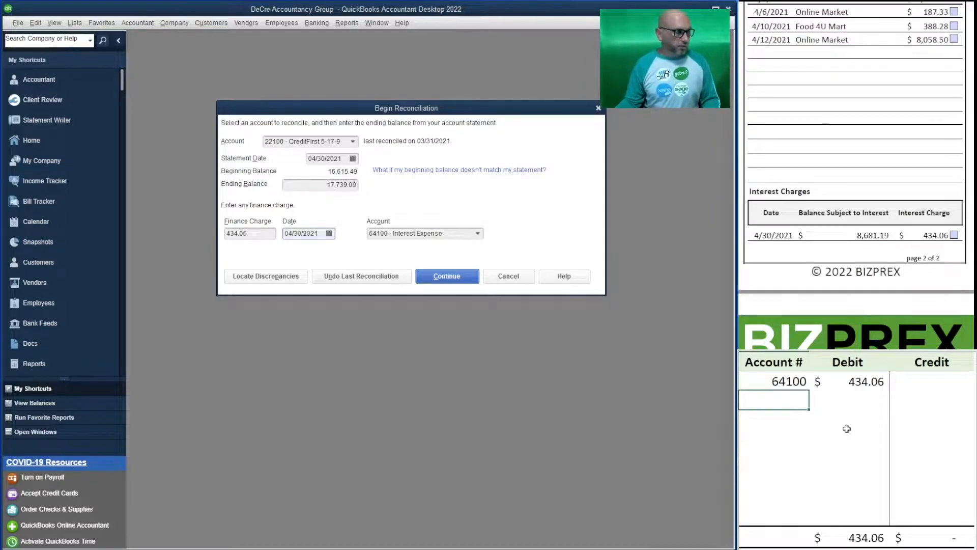
type("22100")
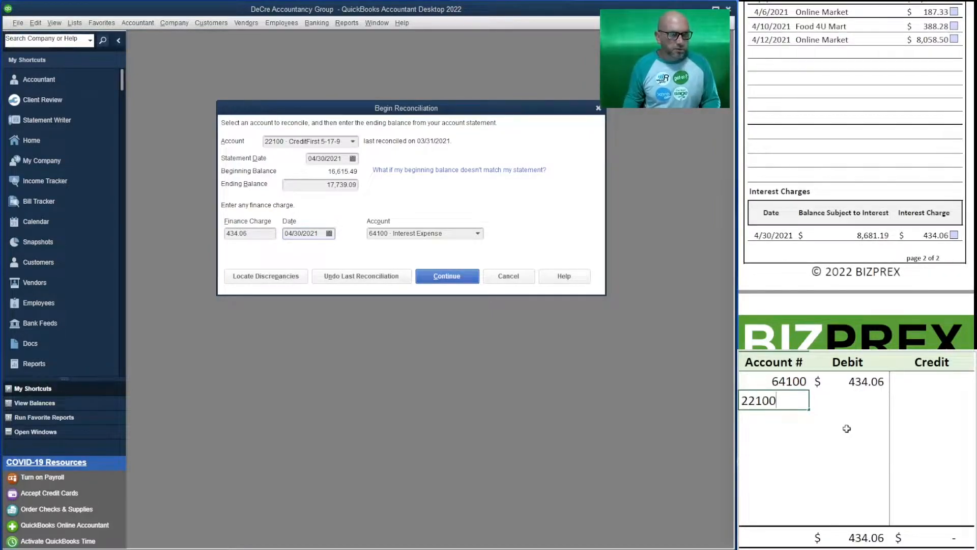
key("Tab")
key("Tab")
type("434.06")
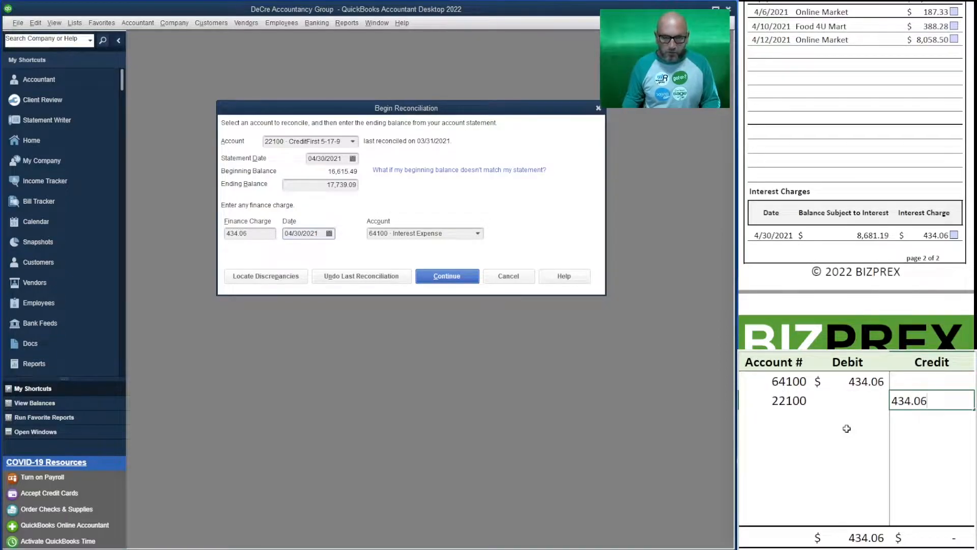
left_click(846, 427)
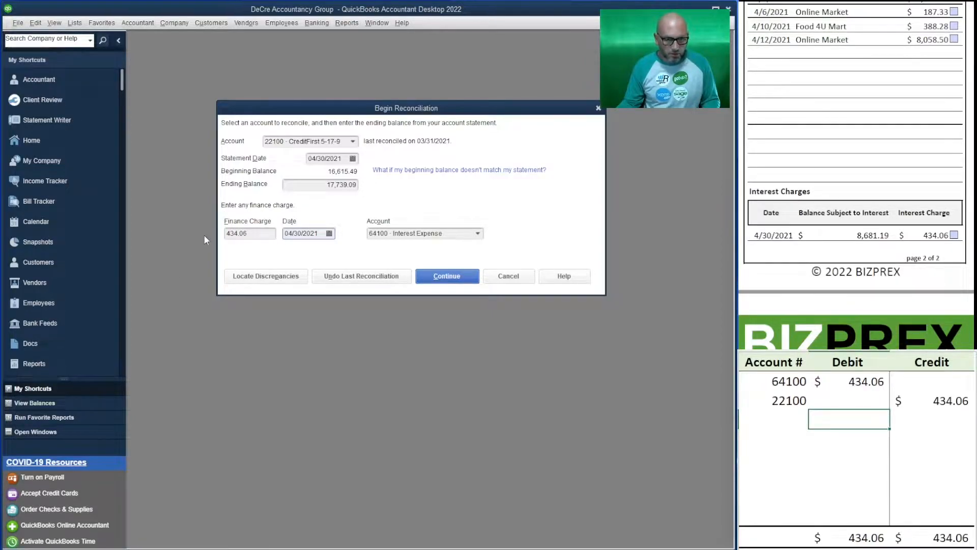
Step: Continue to the credit card's transactions and mark the 14.81 credit and the 16,658.02 transfer payment as cleared
left_click(447, 277)
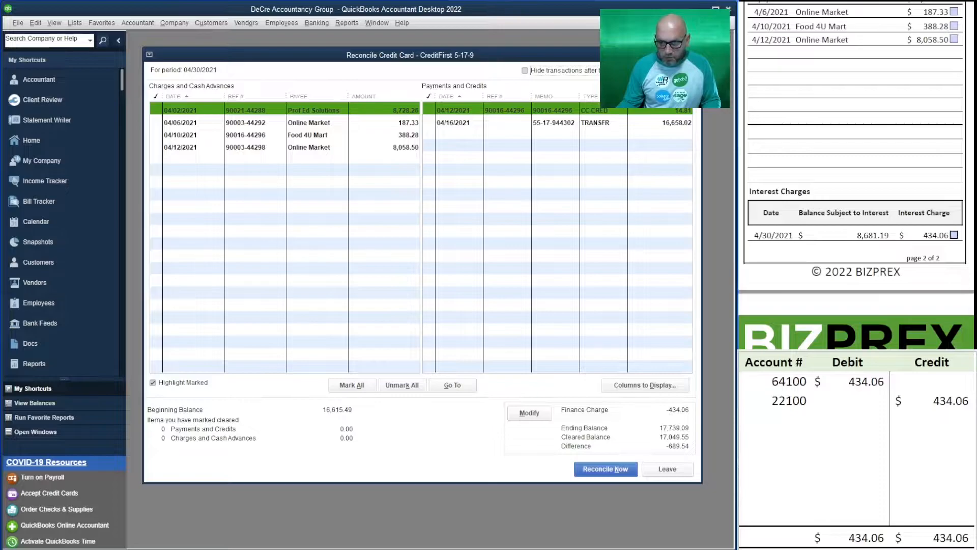
scroll(856, 129, "down", 5)
scroll(856, 129, "up", 10)
scroll(841, 130, "down", 2)
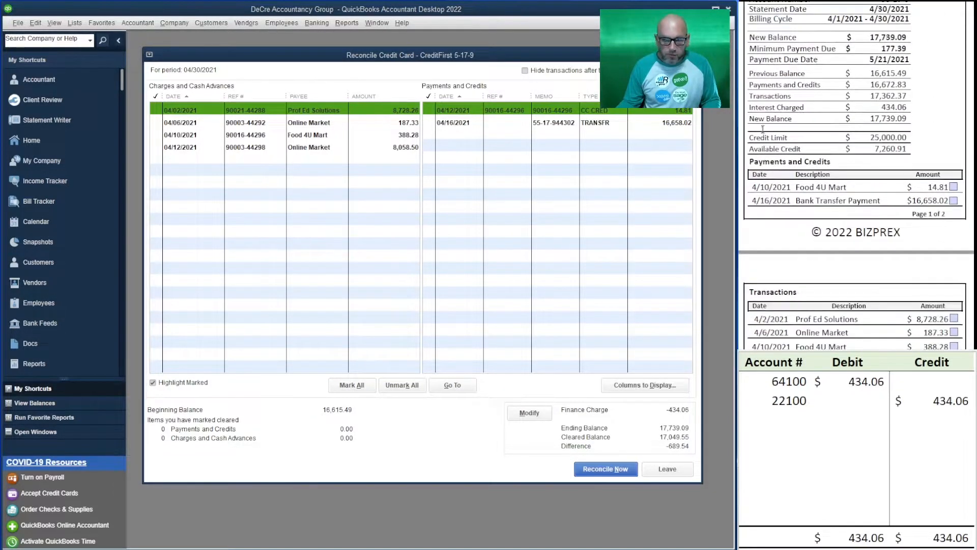
left_click(429, 110)
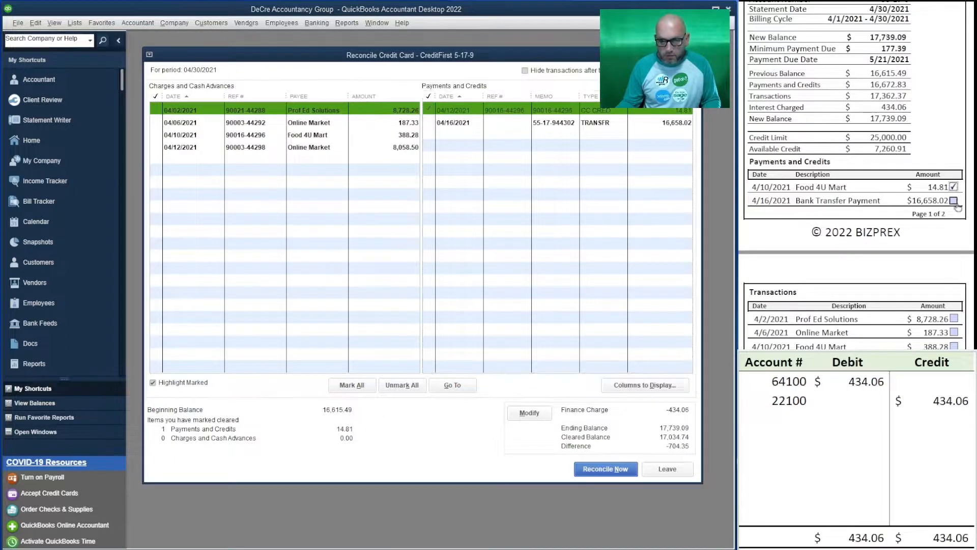
left_click(429, 122)
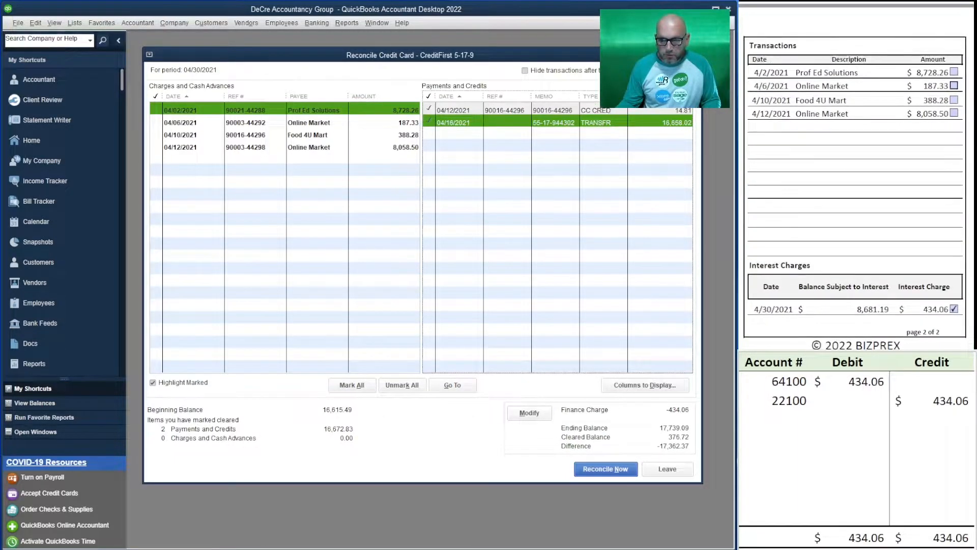
Step: Mark the four charges from Prof Ed Solutions, Online Market and Food 4U Mart as cleared
left_click(157, 113)
left_click(158, 124)
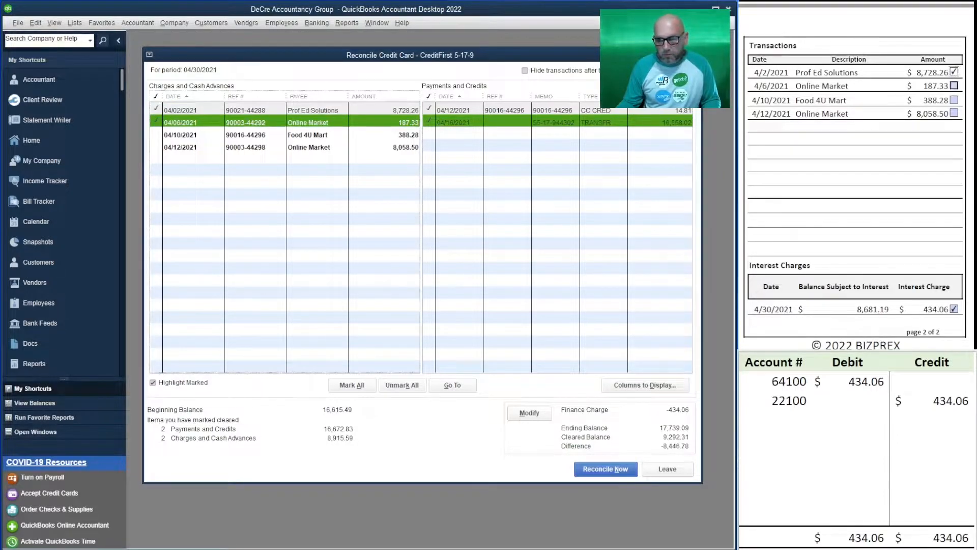
left_click(156, 135)
left_click(157, 148)
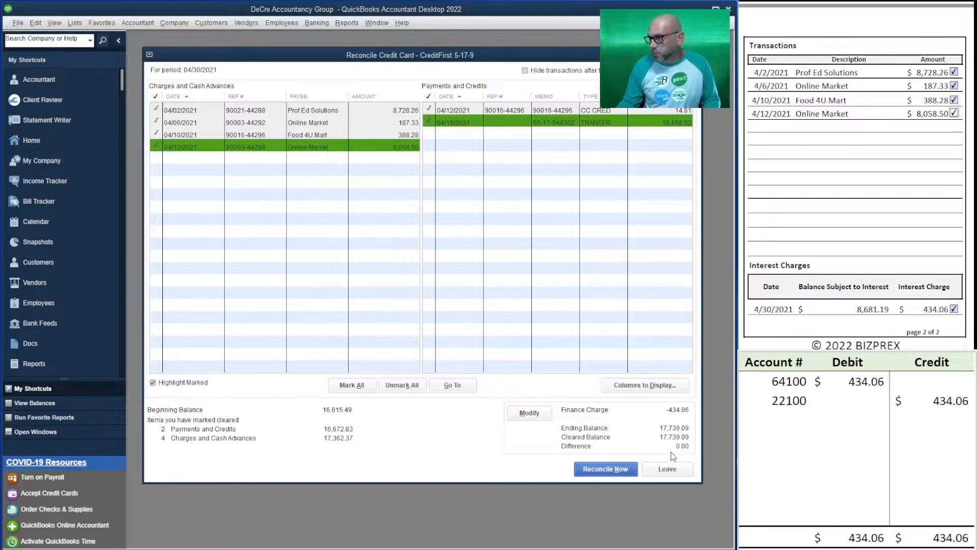
Step: Complete the reconciliation without making a payment and view both the summary and detail reconciliation reports
left_click(624, 469)
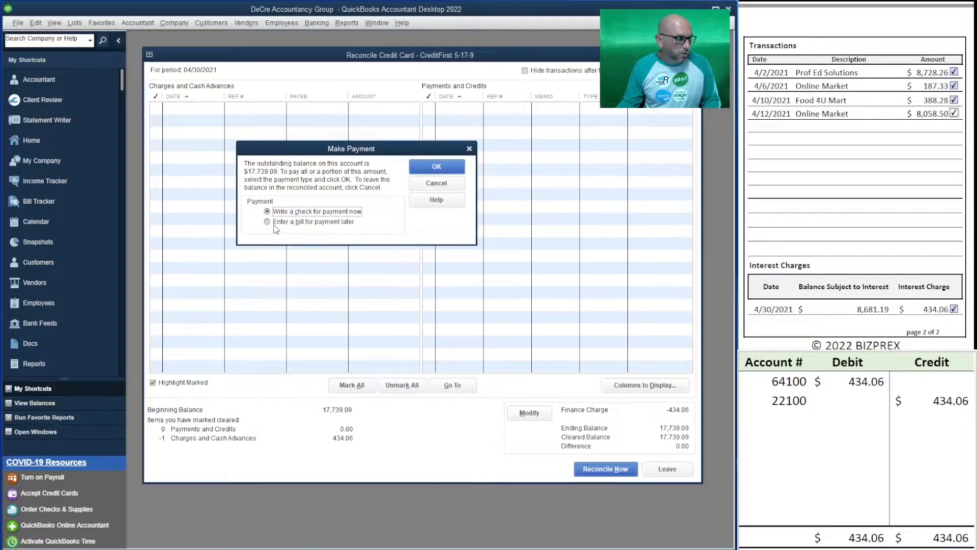
left_click(436, 184)
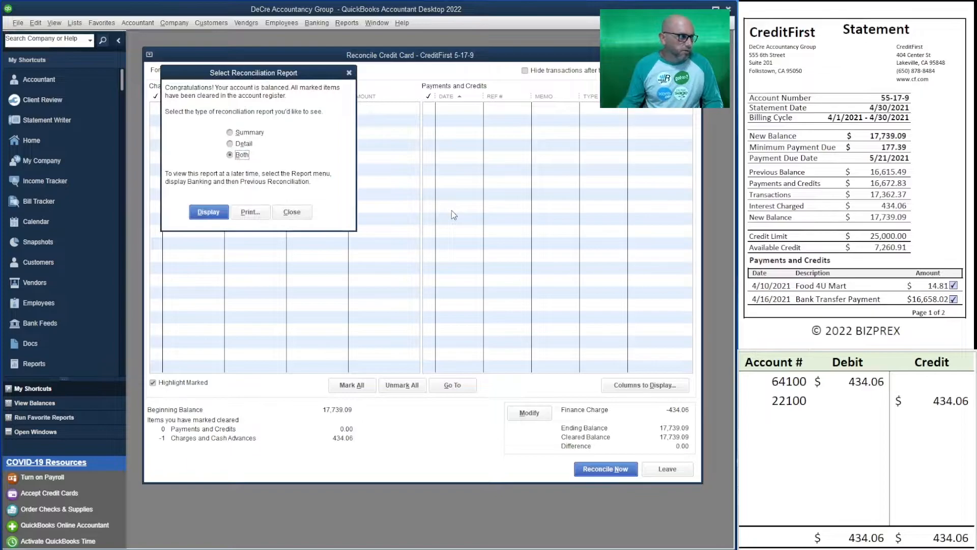
left_click(199, 213)
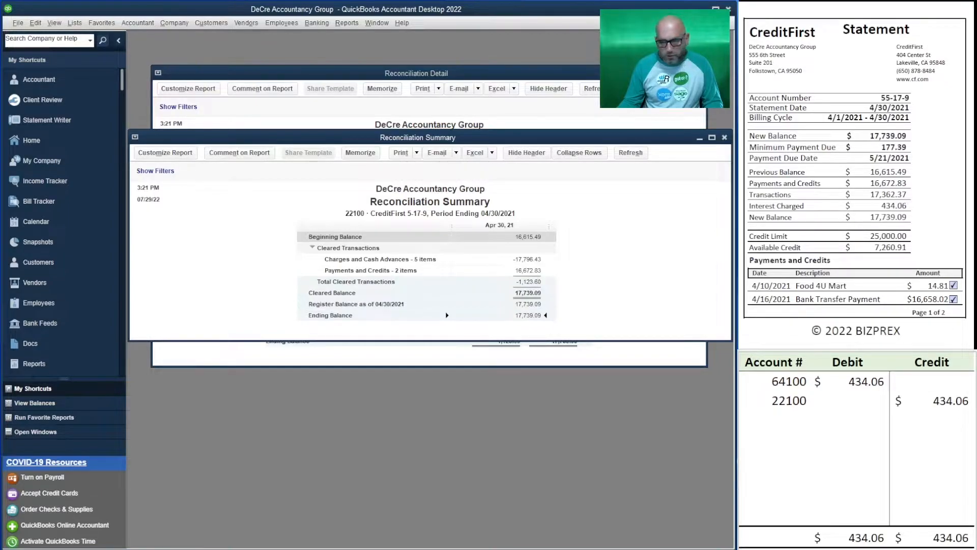
left_click(724, 138)
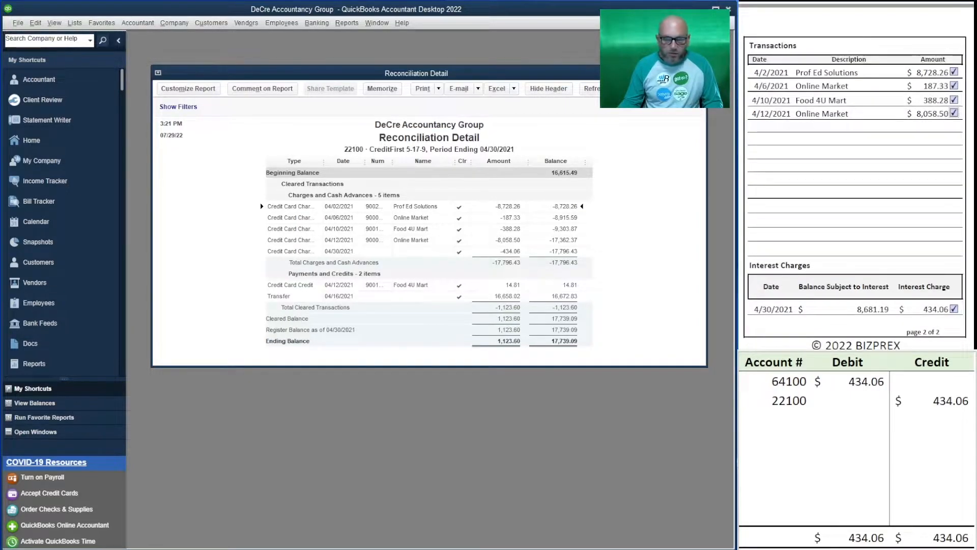
Step: Clear the 64100 and 22100 entries from the debit and credit worksheet
left_click_drag(931, 401, 773, 388)
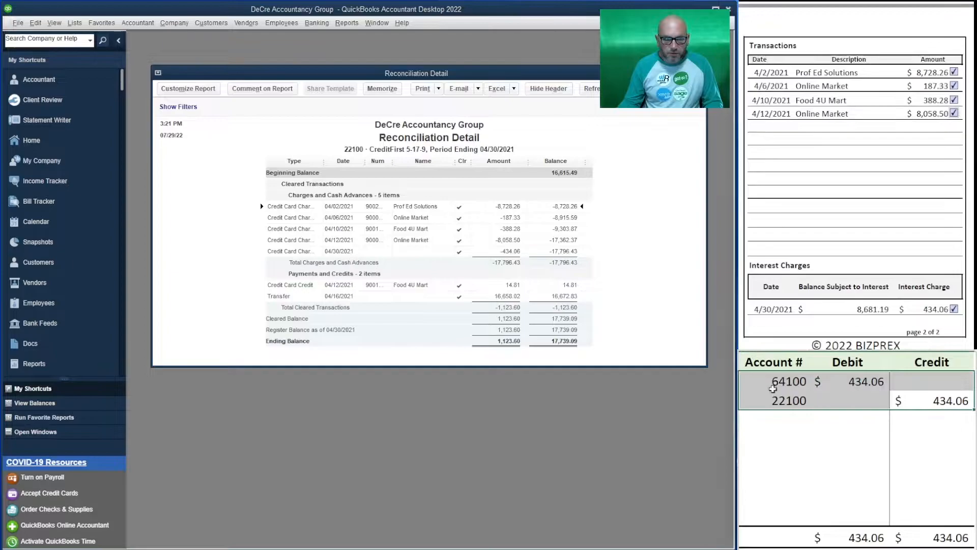
key("Delete")
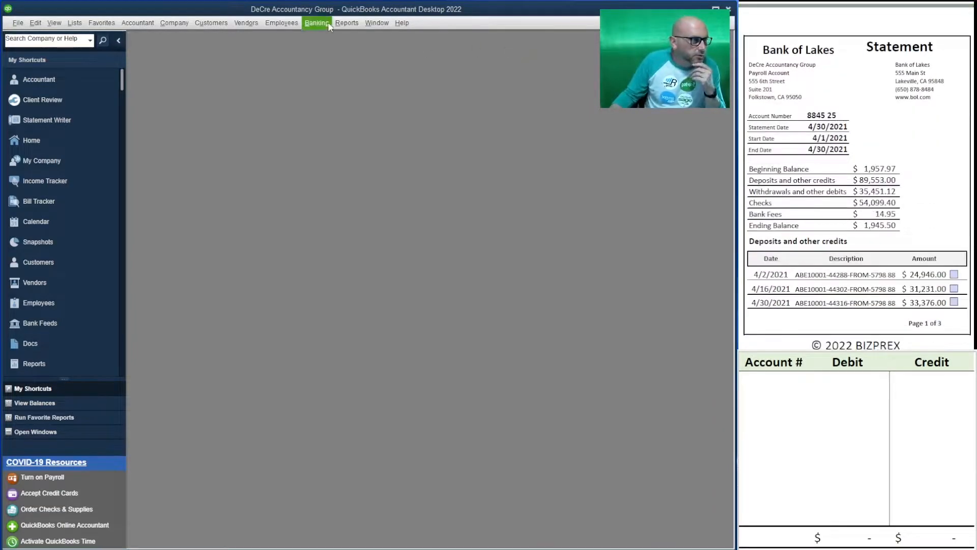
Step: Start a reconciliation of the BOL Payroll Account with an ending balance of 1,945.50
left_click(329, 22)
left_click(343, 105)
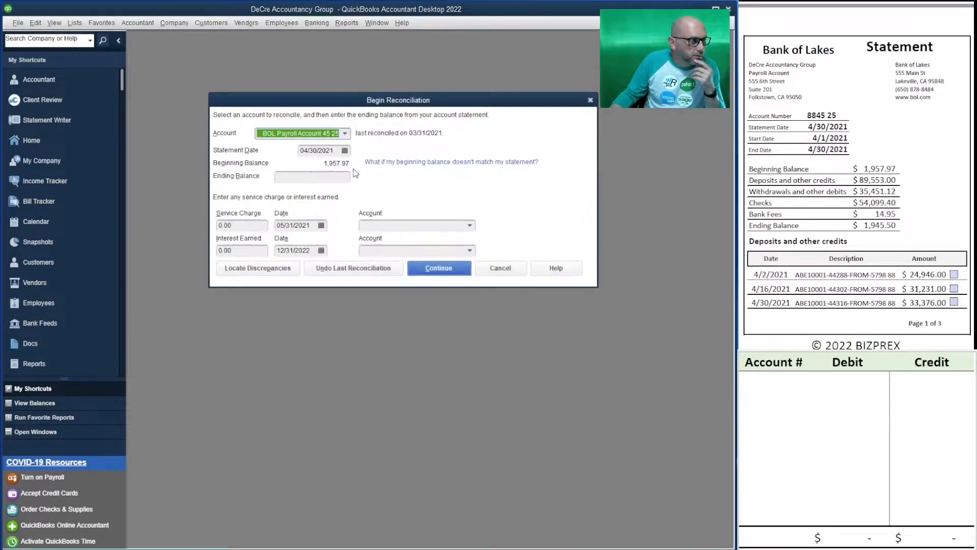
left_click(310, 179)
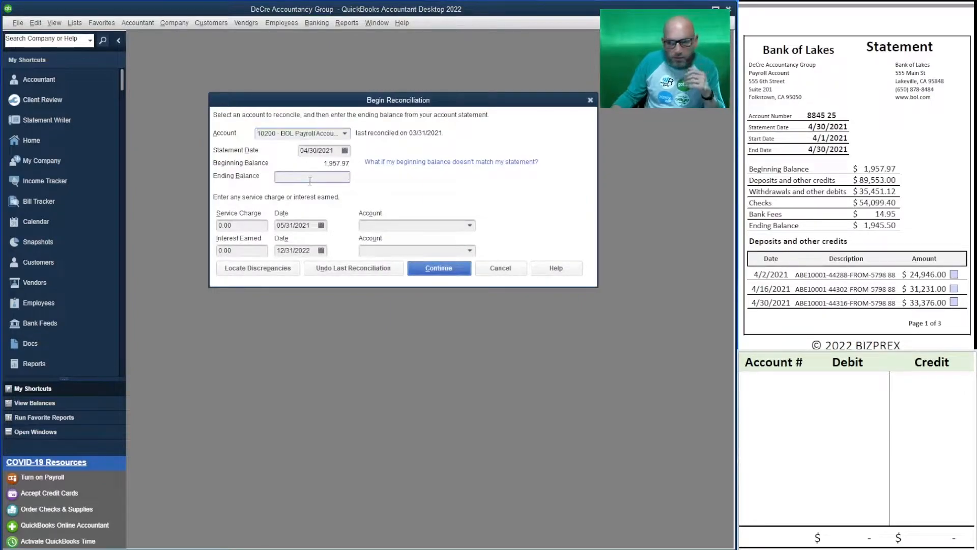
type("1,945.50")
key("Tab")
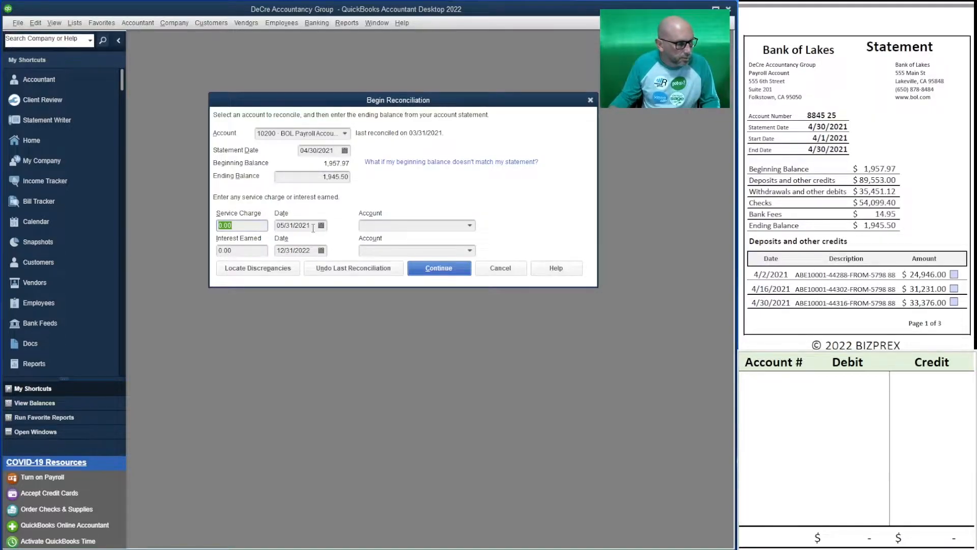
Step: Set both the service charge date and the interest earned date to 04/30/2021
key("Tab")
type("4/30/2021")
key("Tab")
key("Tab")
key("Tab")
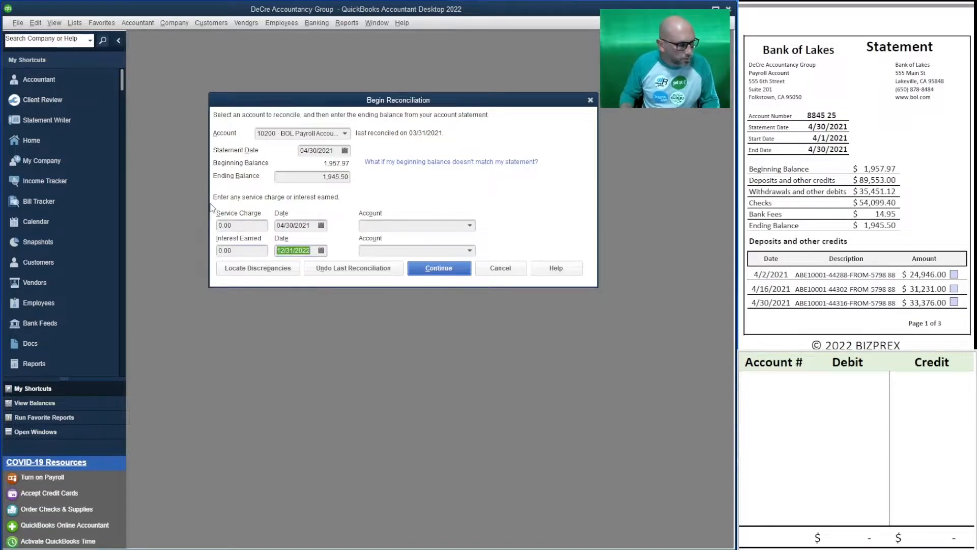
type("4/30/20")
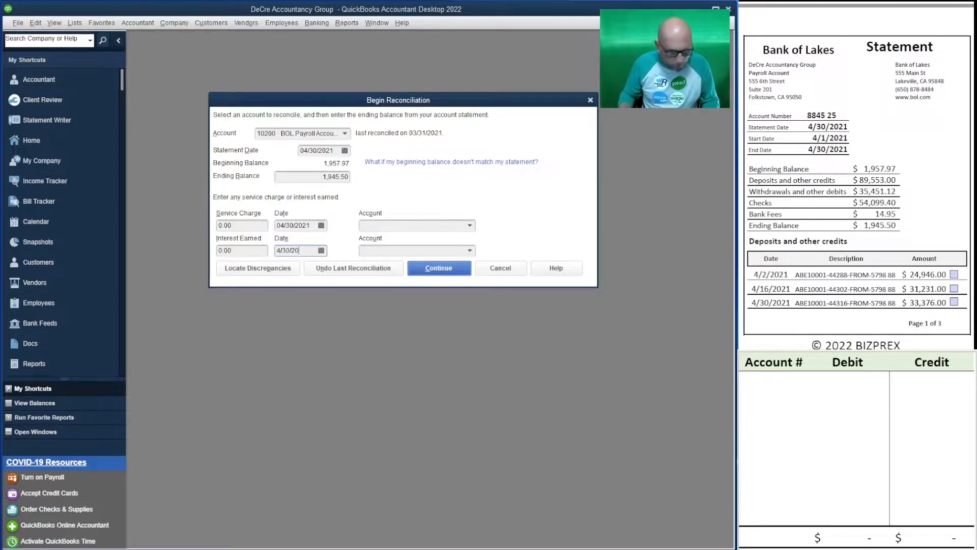
type("21")
key("Tab")
Step: Enter the 14.95 monthly service fee as the service charge, assigned to the Bank Service Charges account
scroll(855, 204, "down", 3)
scroll(855, 203, "down", 10)
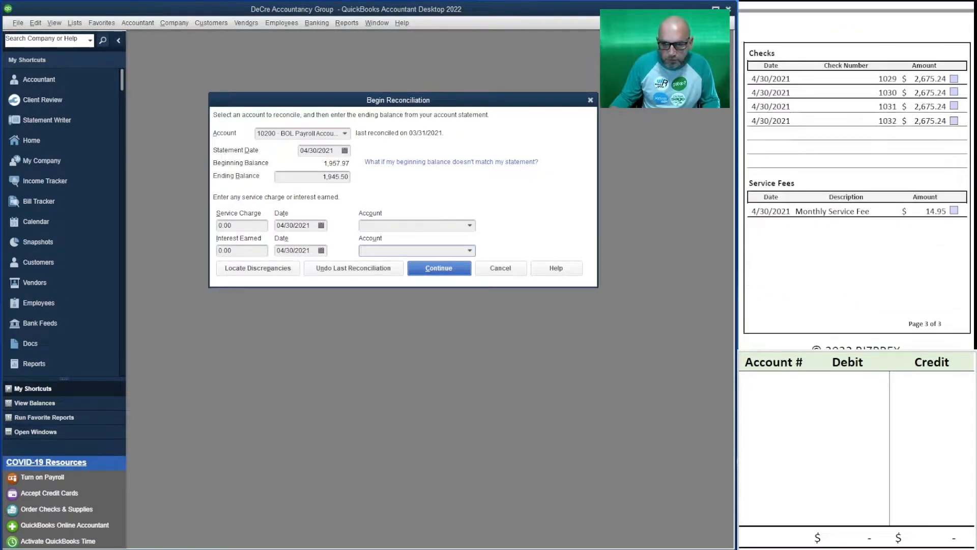
left_click(244, 225)
type("14.95")
key("Tab")
key("Tab")
type("60")
key("Tab")
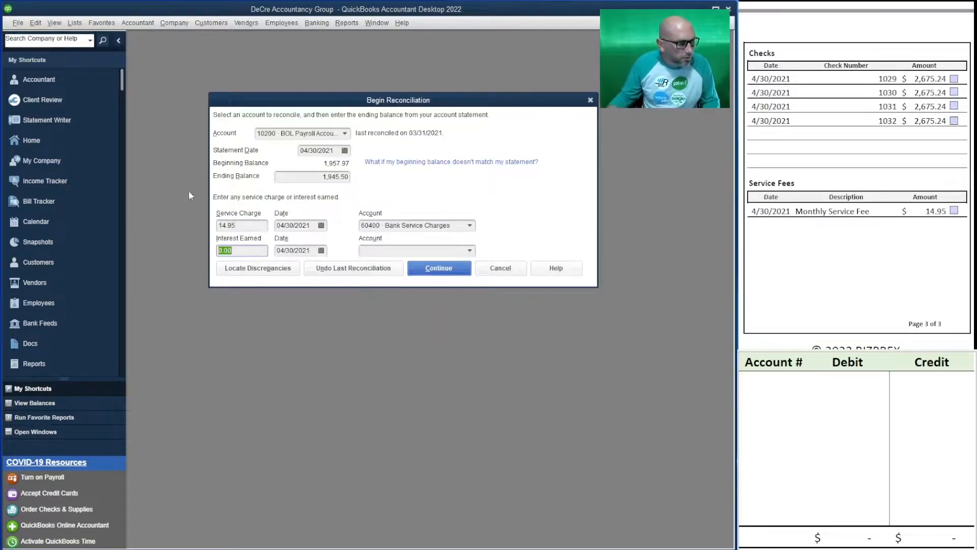
Step: Record the bank service fee in the debit and credit worksheet as 14.95 debited to account 60400 and 14.95 credited to account 10200
left_click(773, 381)
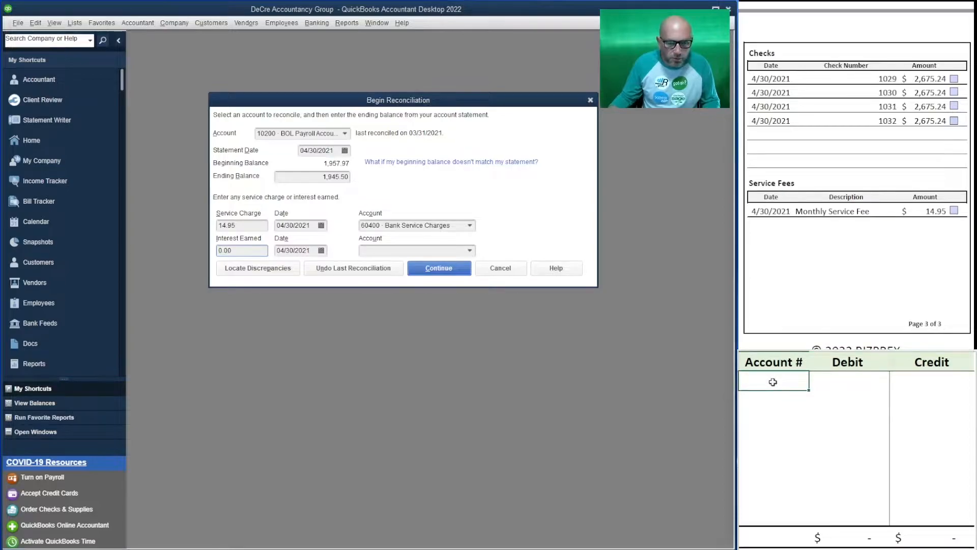
type("60400")
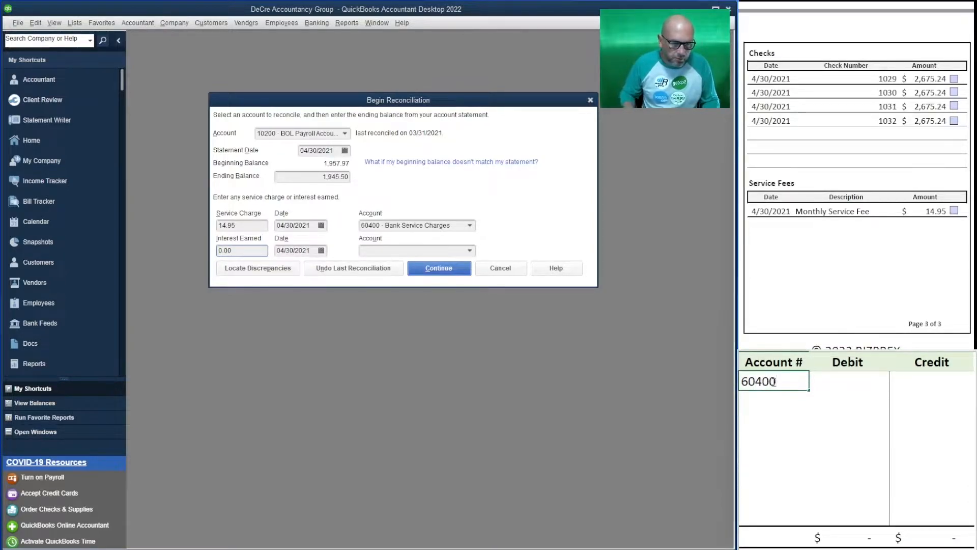
key("Tab")
type("14.95")
key("Return")
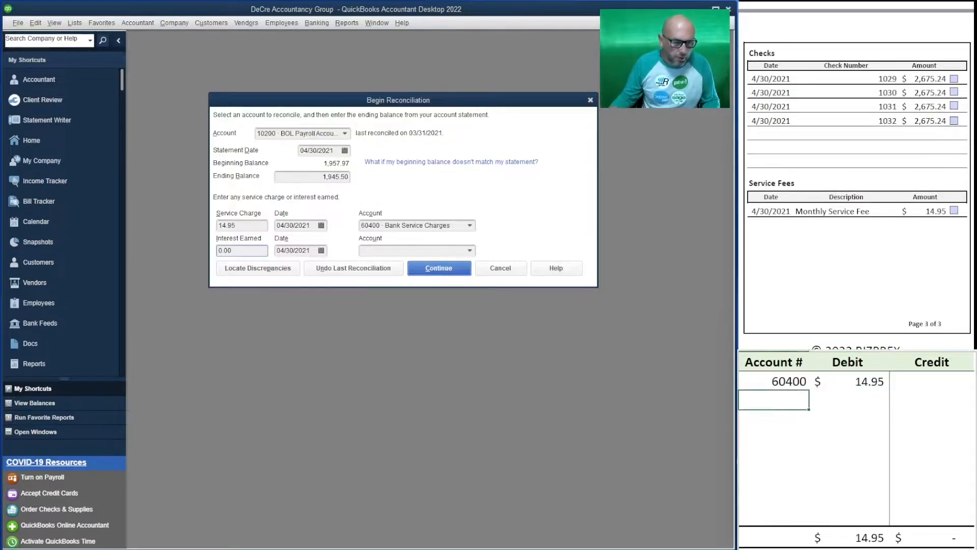
type("10200")
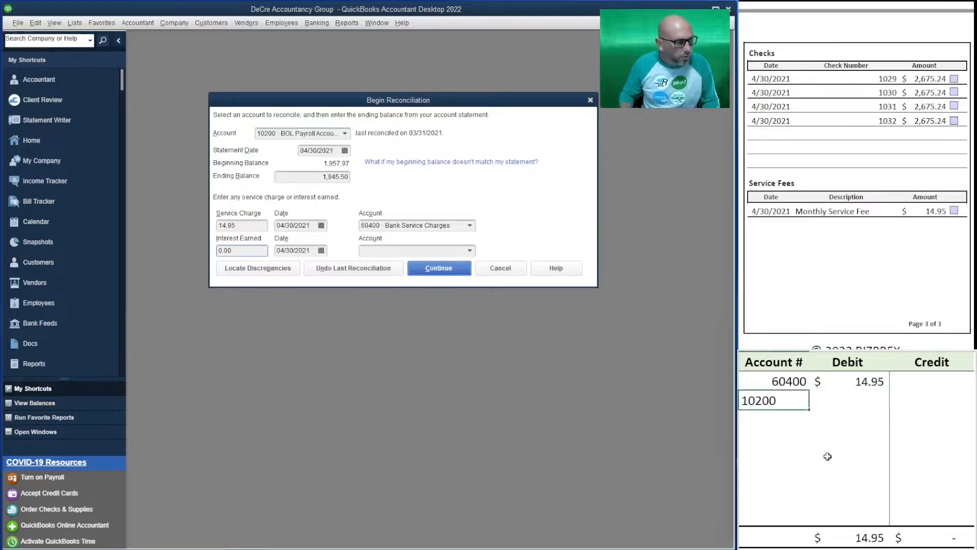
key("Tab")
key("Tab")
type("14.95")
key("Return")
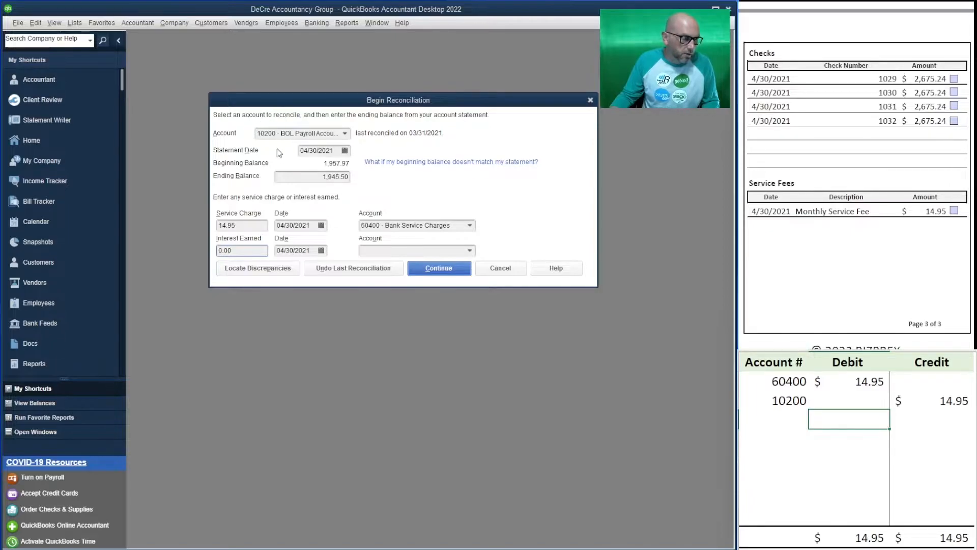
Step: Continue to the payroll reconciliation and mark the 24,946.00, 31,231.00 and 33,376.00 deposits as cleared, ticking each on the bank statement
left_click(442, 270)
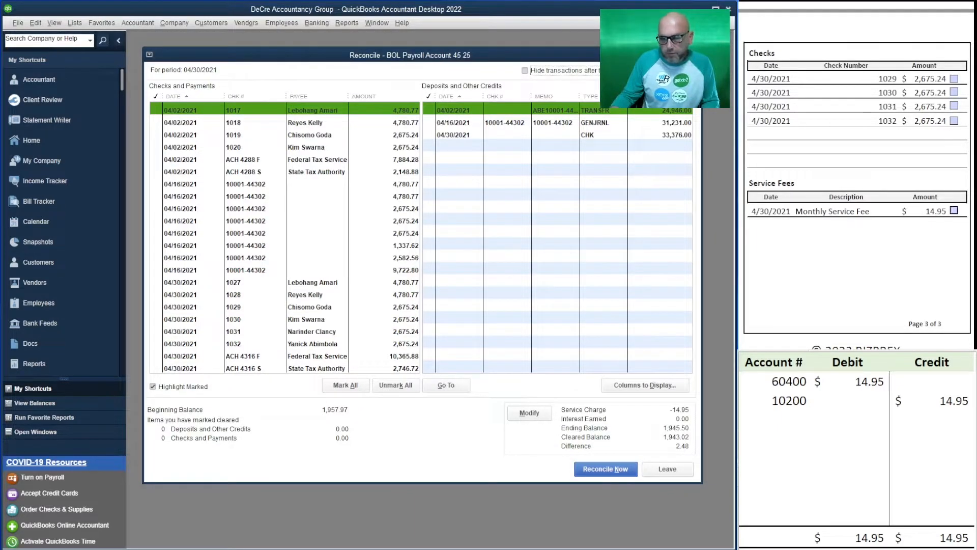
scroll(839, 181, "up", 3)
scroll(839, 182, "up", 8)
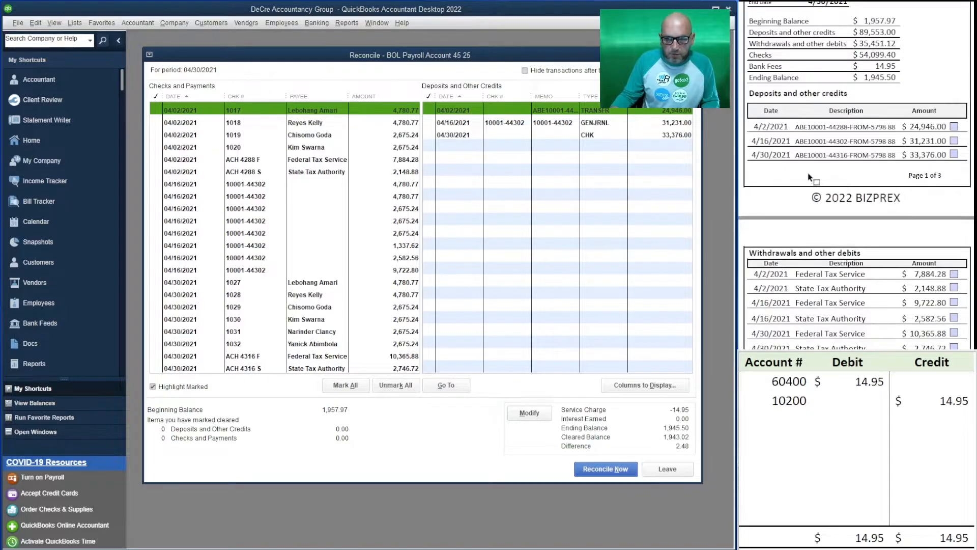
scroll(821, 173, "up", 3)
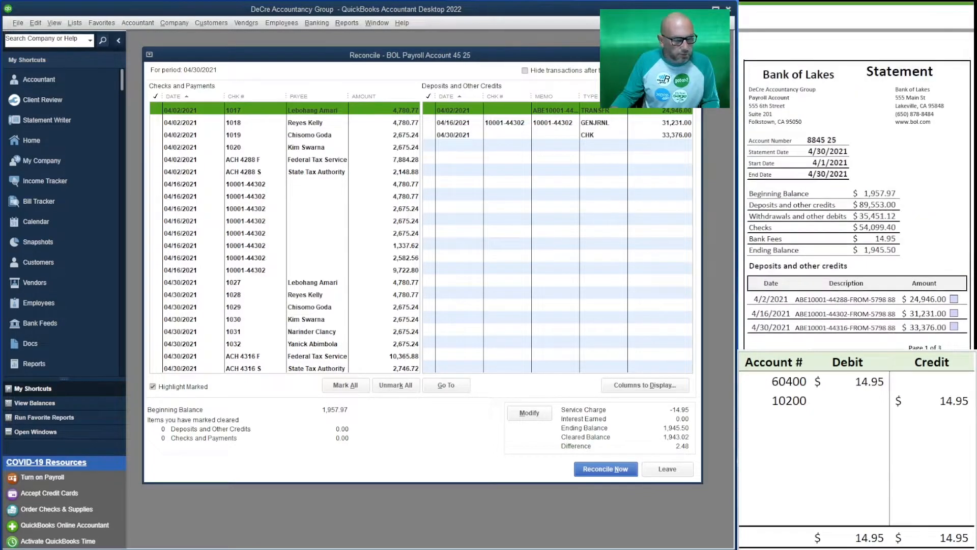
left_click(436, 110)
left_click(954, 299)
left_click(953, 313)
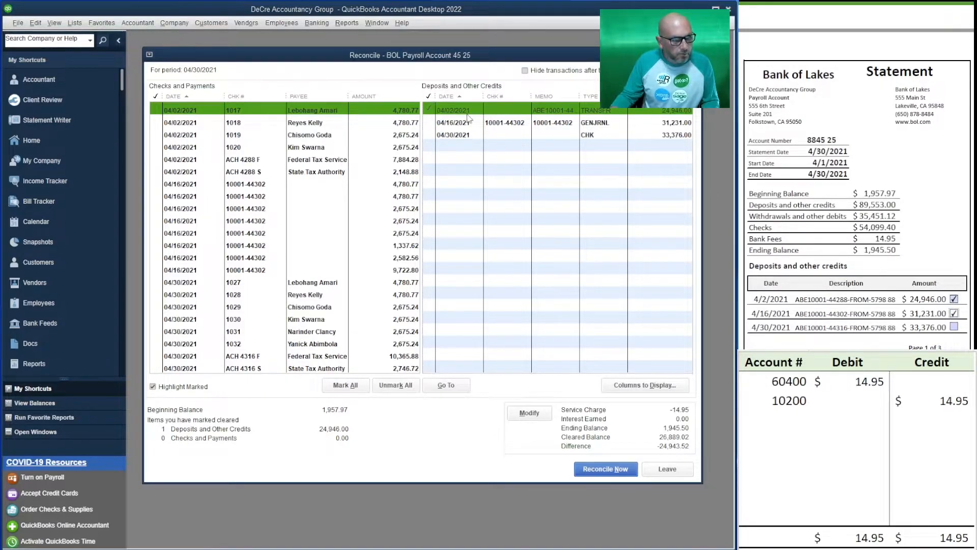
left_click(431, 124)
left_click(431, 135)
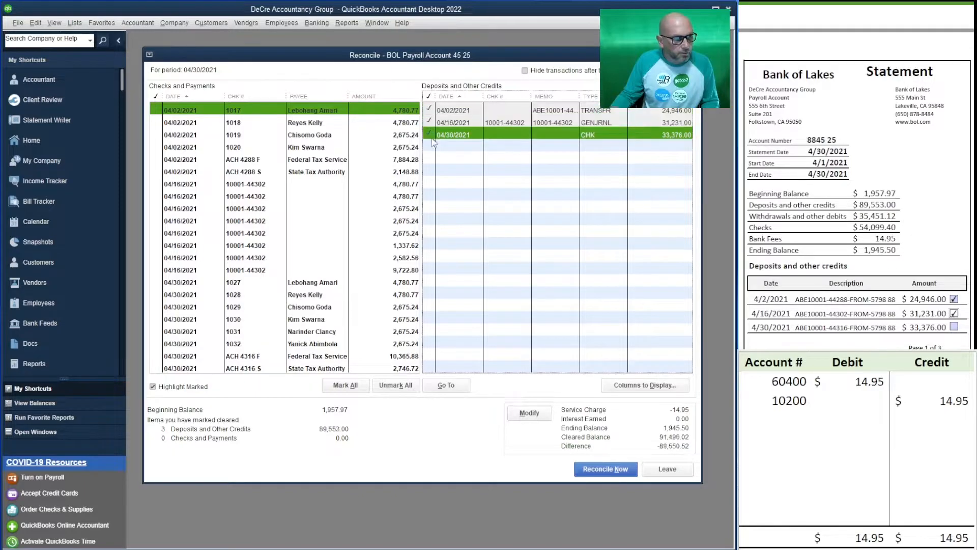
left_click(954, 327)
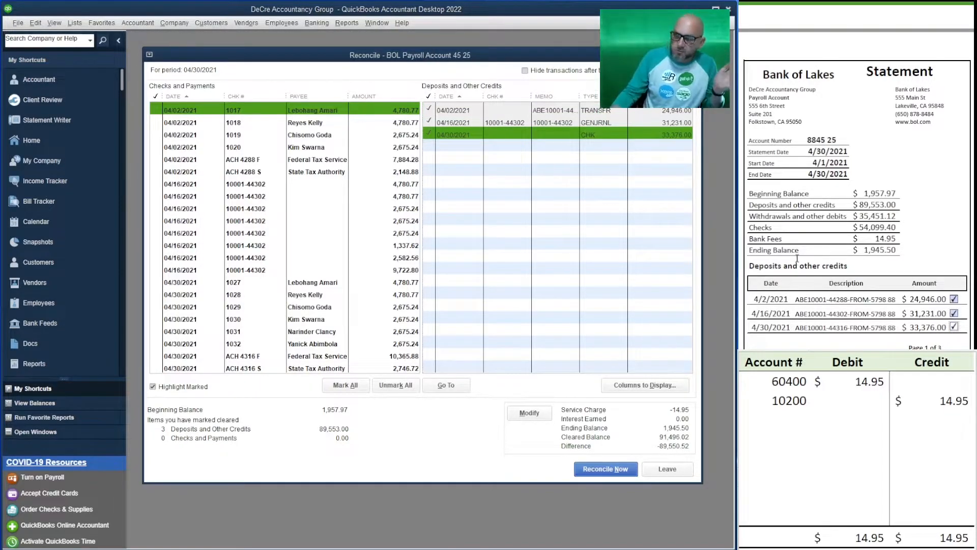
Step: Clear the 04/02/2021 Federal Tax Service payment of 7,884.28 and State Tax Authority payment of 2,148.88, ticking both on the statement
scroll(794, 203, "down", 7)
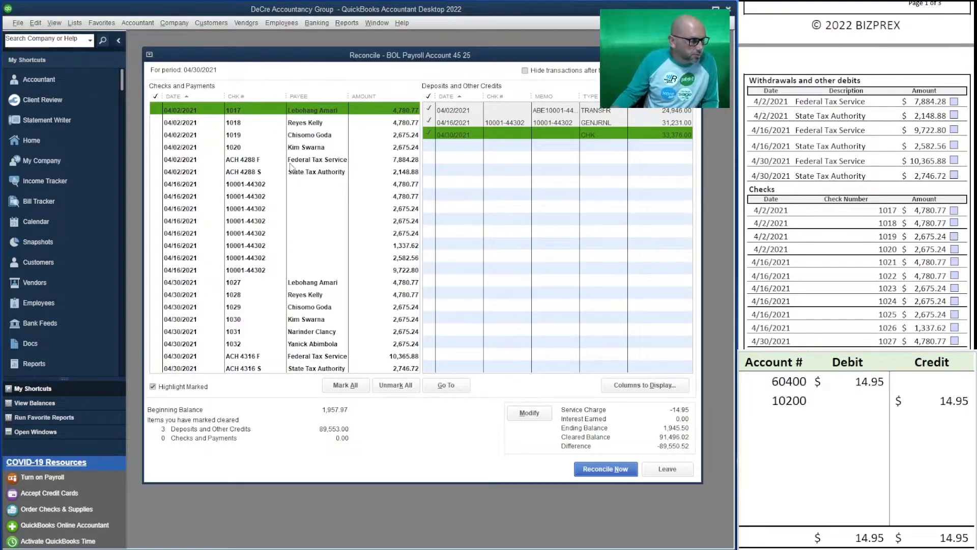
left_click(158, 160)
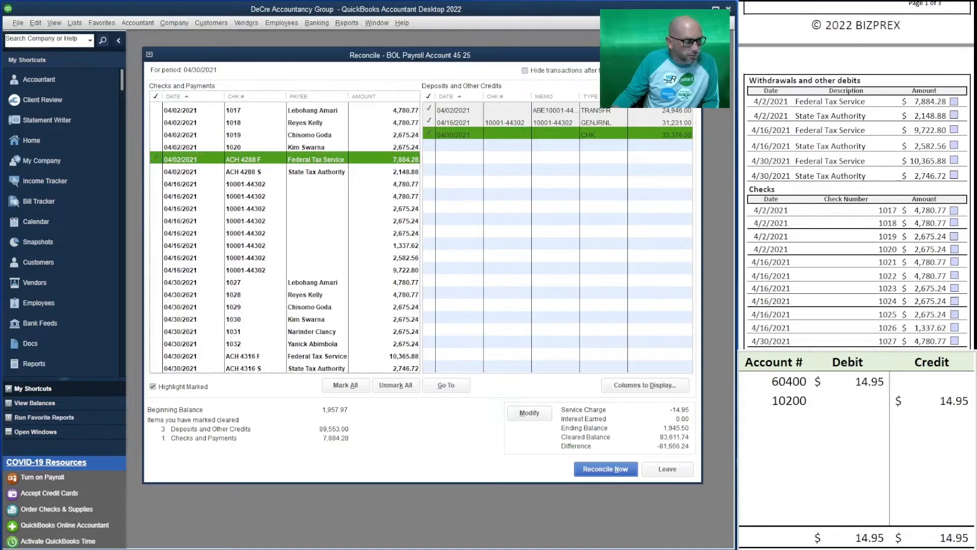
left_click(954, 101)
left_click(955, 115)
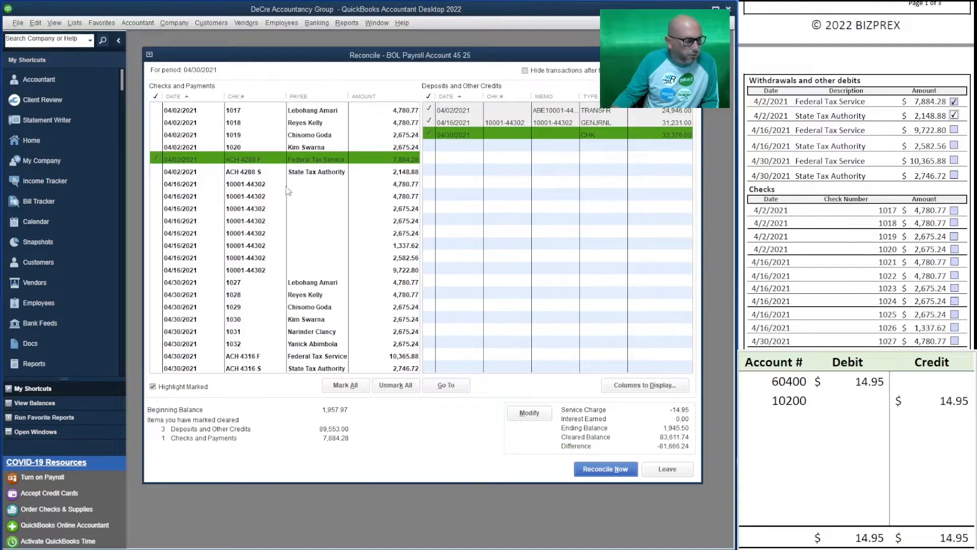
left_click(153, 170)
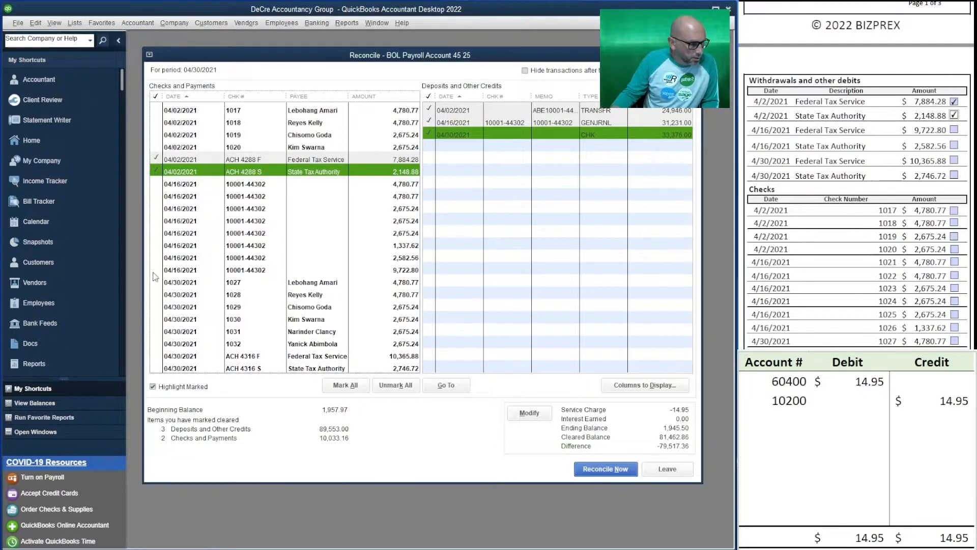
Step: Clear the 04/30/2021 Federal Tax Service payment of 10,365.88 and State Tax Authority payment of 2,746.72, ticking both on the statement
left_click(156, 356)
left_click(954, 160)
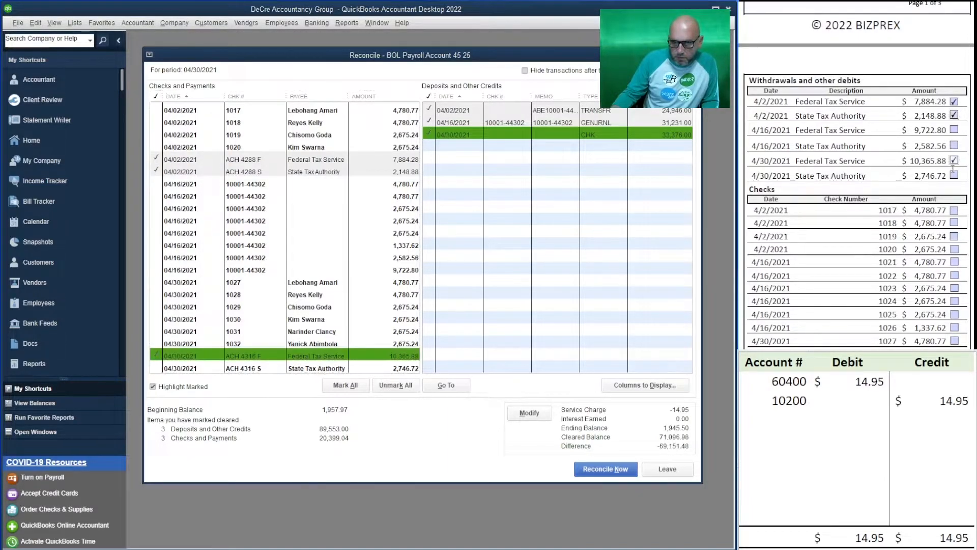
left_click(954, 176)
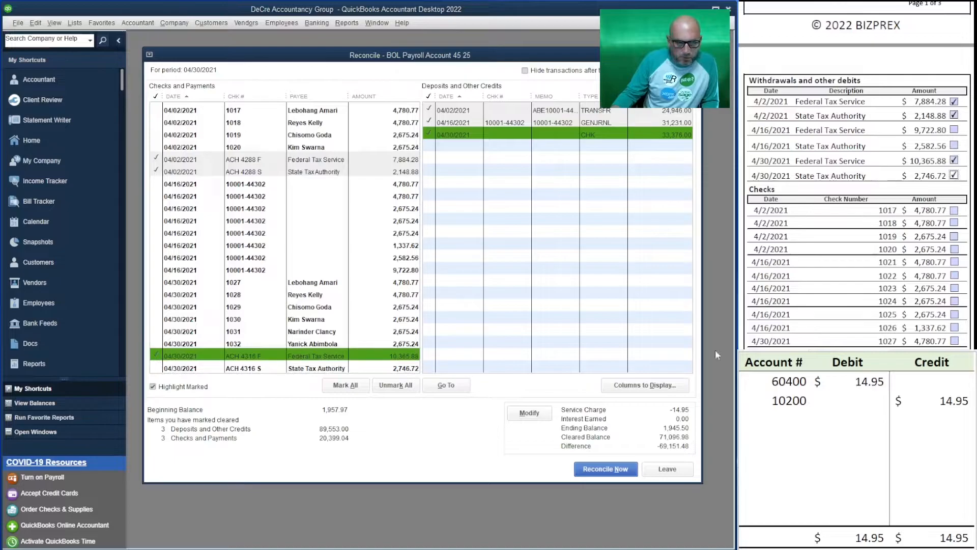
left_click(156, 368)
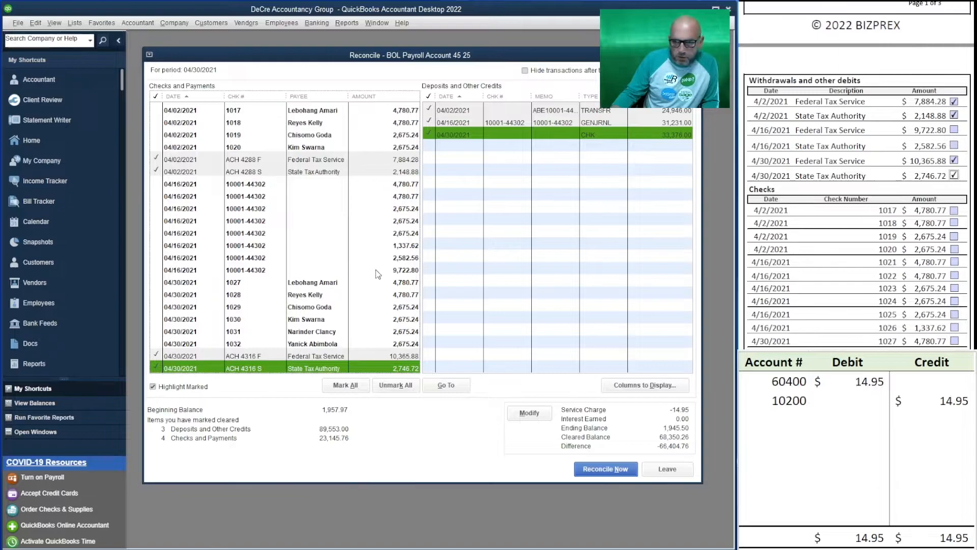
Step: Clear the 04/16/2021 tax payments of 9,722.80 and 2,582.56 in the reconciliation and tick both on the statement
left_click(157, 270)
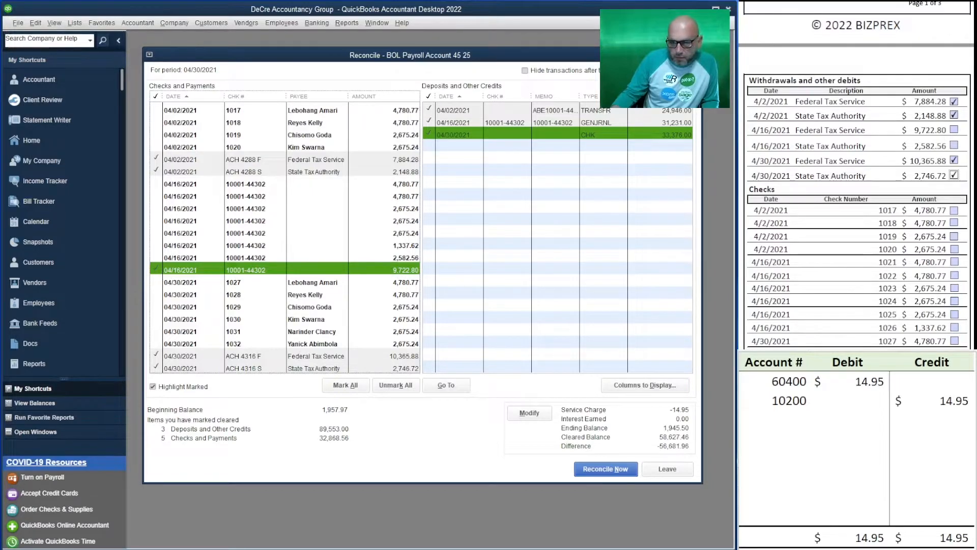
left_click(954, 130)
left_click(954, 146)
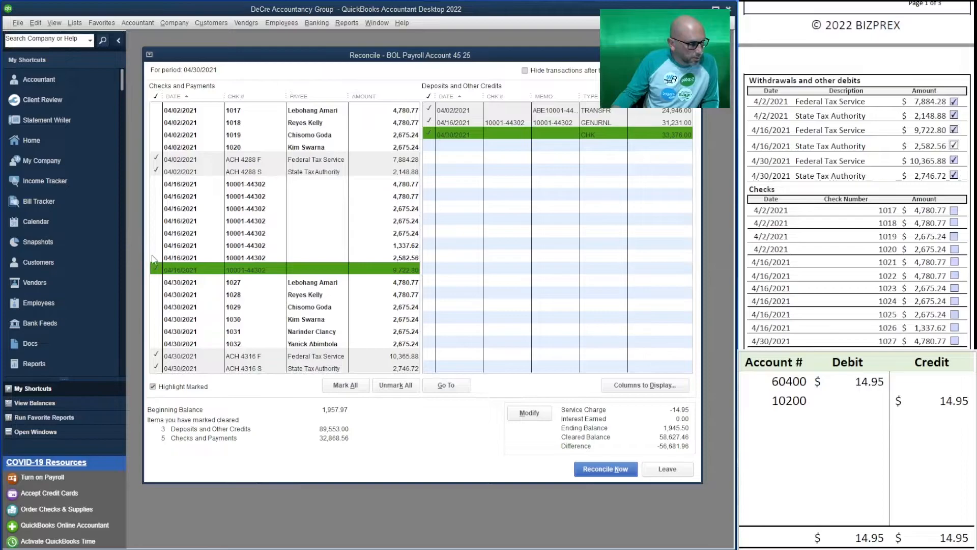
left_click(154, 258)
Step: Mark the 04/02/2021 checks 1017 through 1020 as cleared in the reconciliation and tick them on the statement
scroll(855, 203, "down", 5)
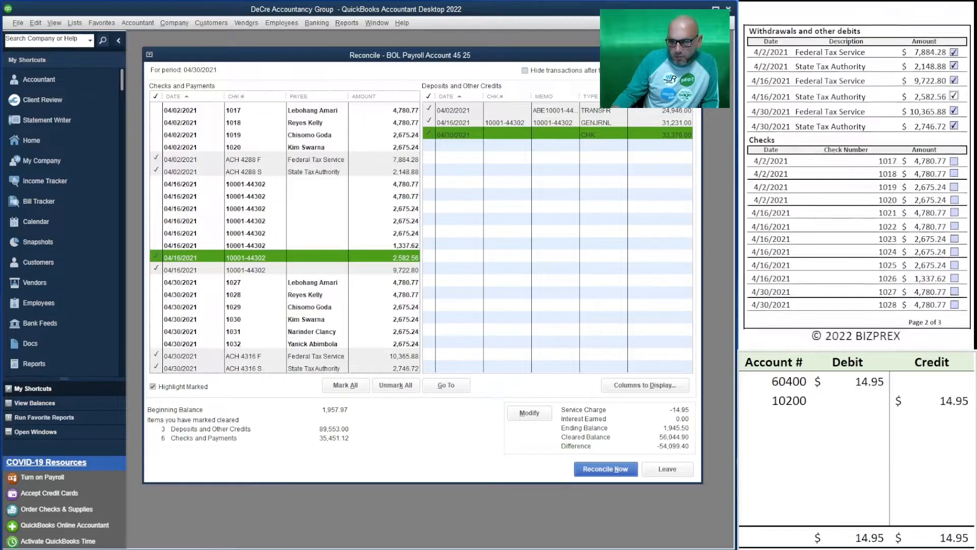
scroll(855, 203, "down", 5)
scroll(855, 203, "up", 9)
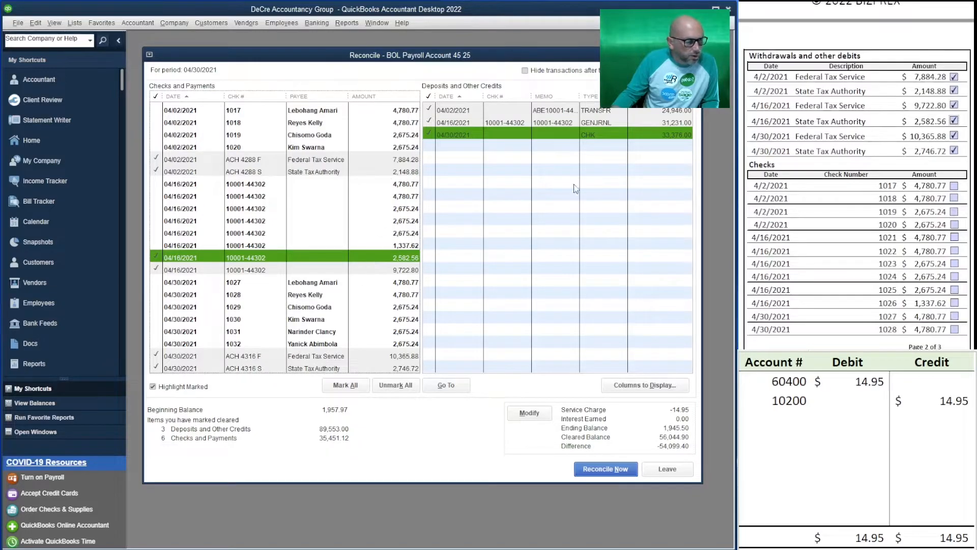
left_click(954, 186)
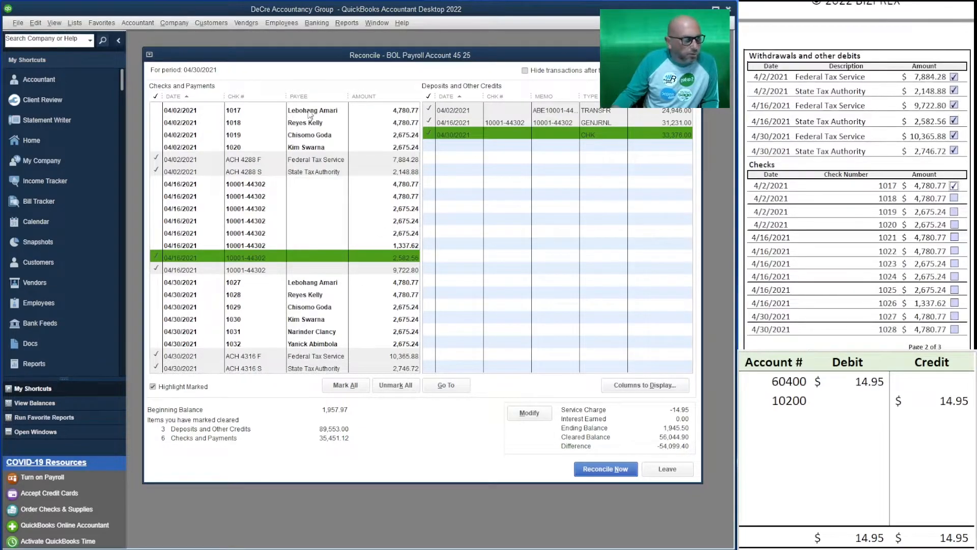
left_click(155, 112)
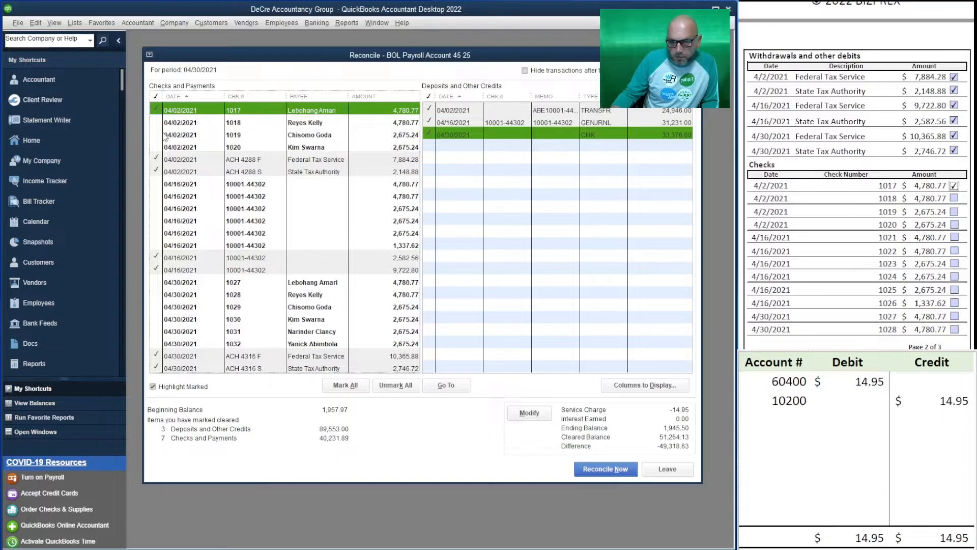
left_click(154, 123)
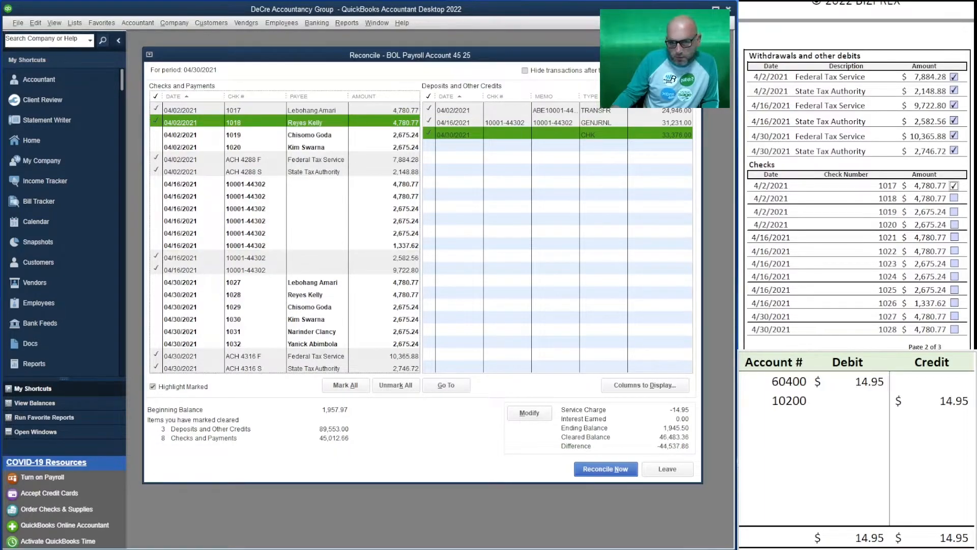
left_click(955, 199)
left_click(954, 211)
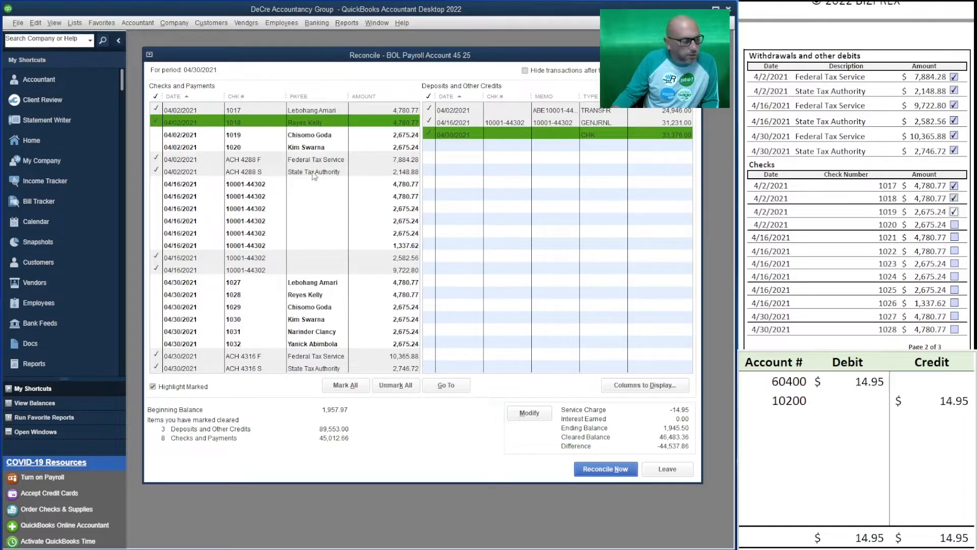
left_click(156, 135)
left_click(156, 147)
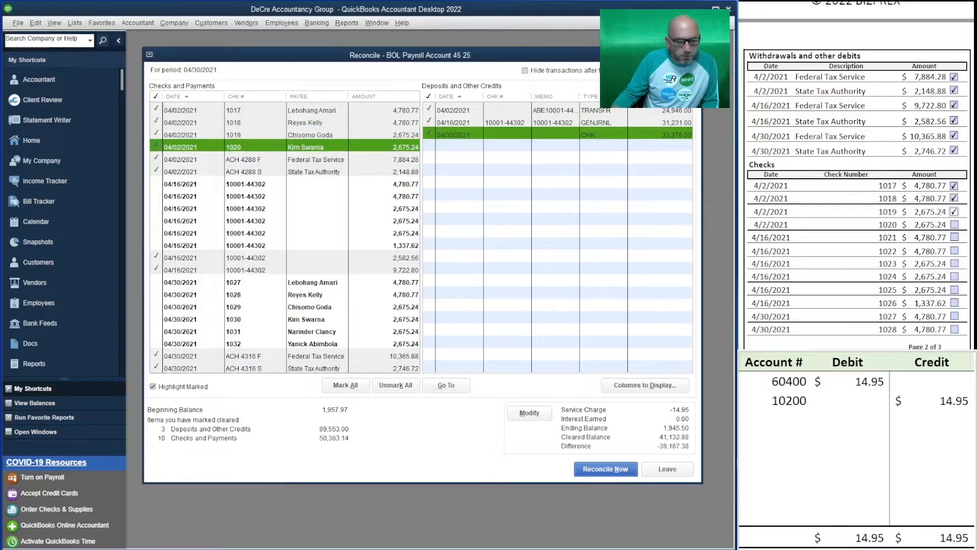
left_click(954, 225)
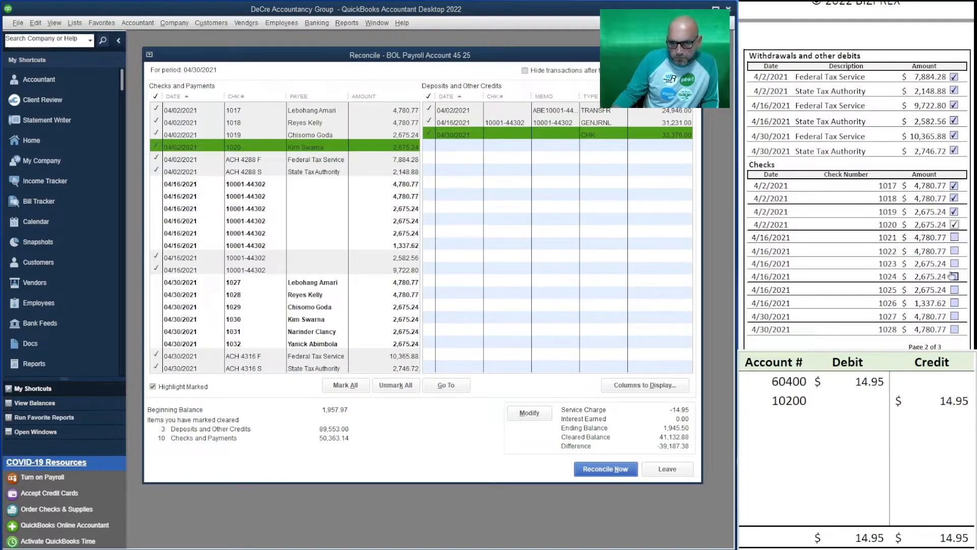
Step: Mark the 04/30/2021 checks 1027 and 1028 as cleared in the reconciliation and tick them on the statement
left_click(954, 316)
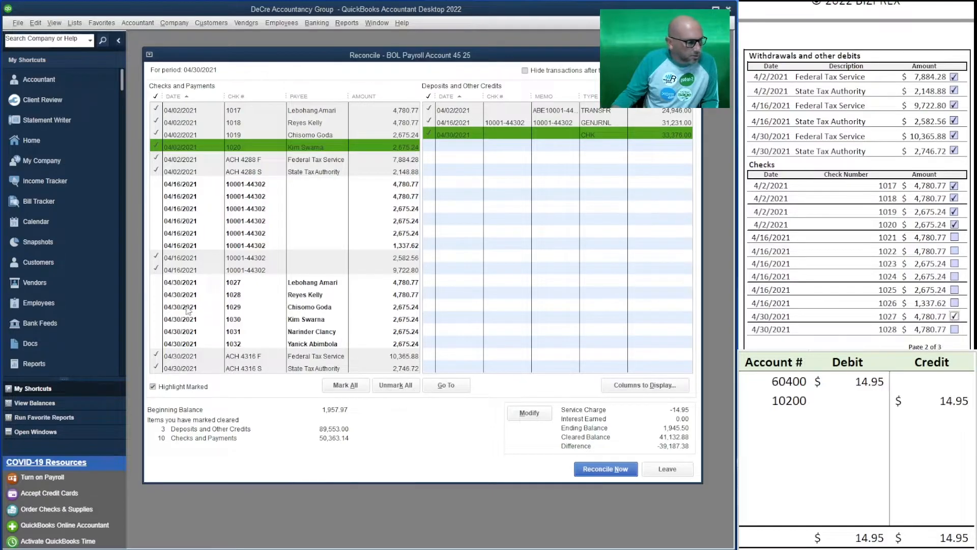
left_click(156, 282)
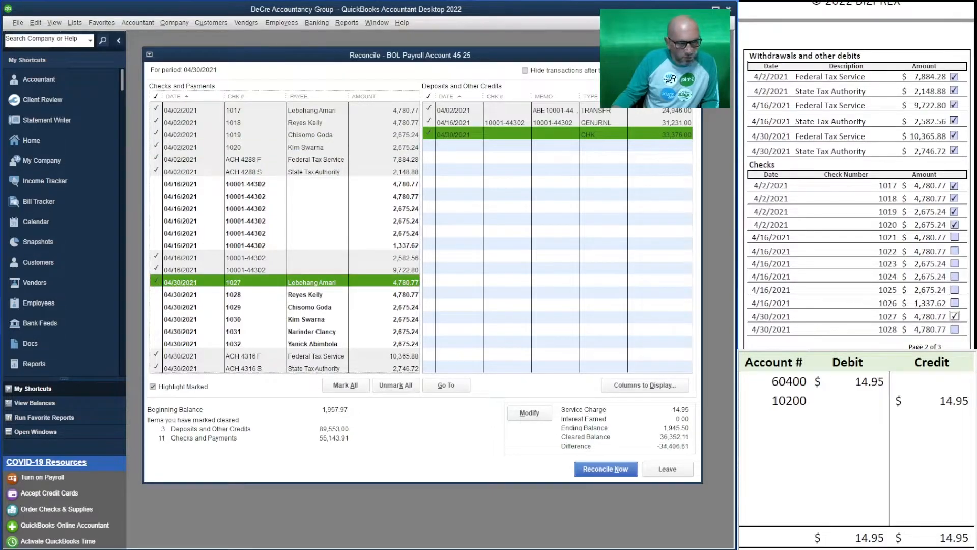
left_click(954, 329)
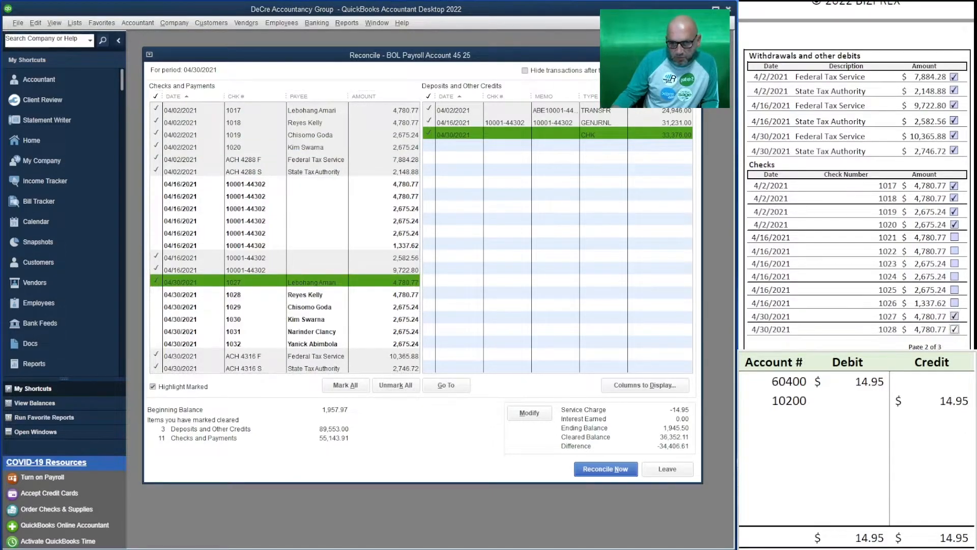
left_click(157, 295)
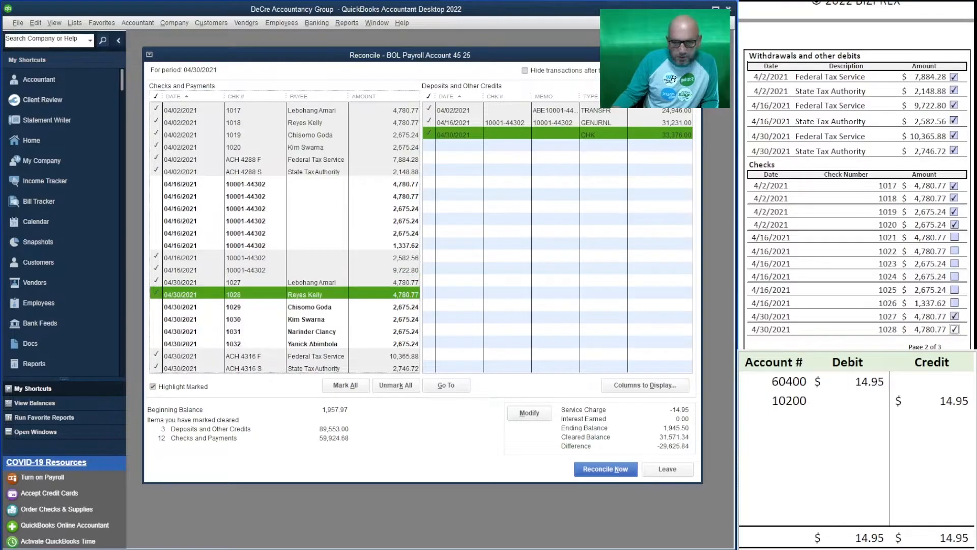
Step: Mark the 04/30/2021 checks 1029 through 1032 as cleared in the reconciliation and tick them on the statement
scroll(855, 255, "down", 5)
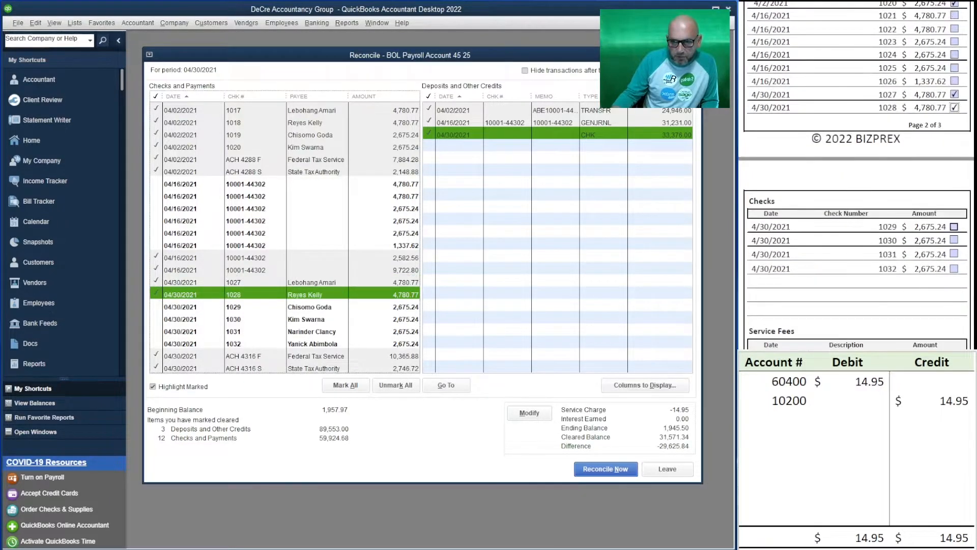
left_click(954, 227)
left_click(156, 307)
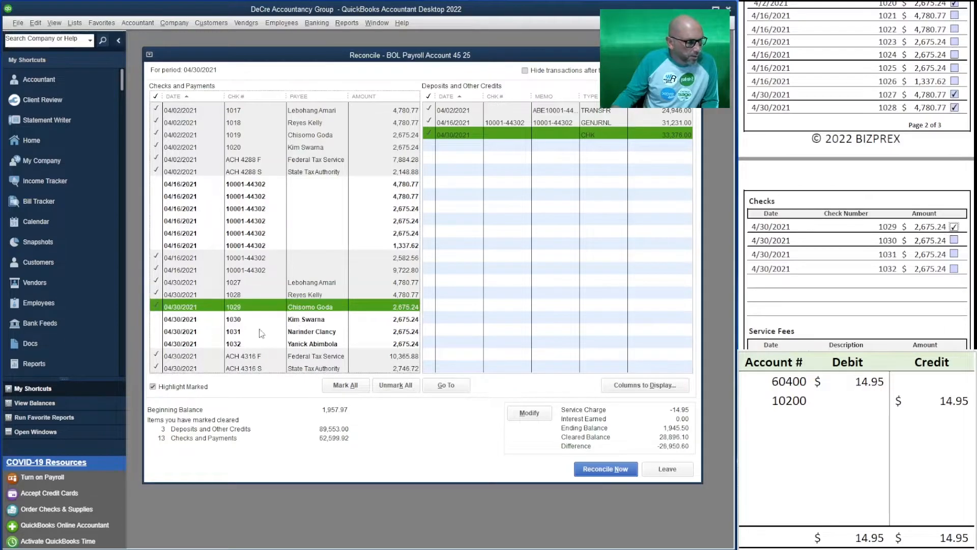
left_click(954, 240)
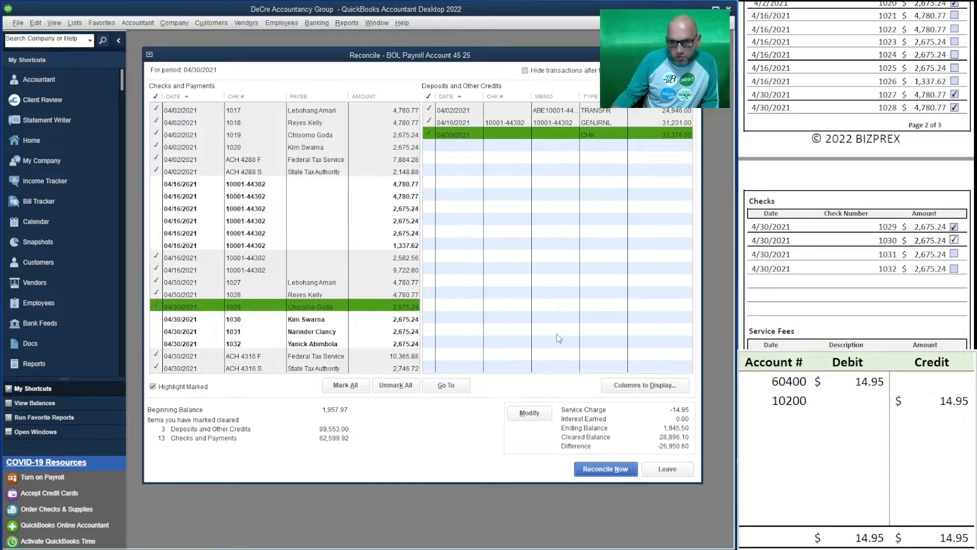
left_click(157, 319)
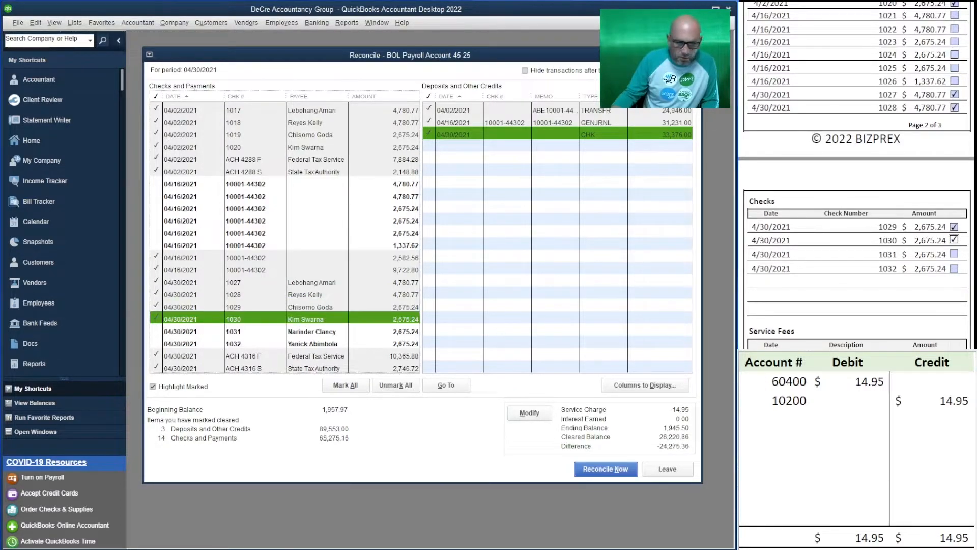
left_click(954, 254)
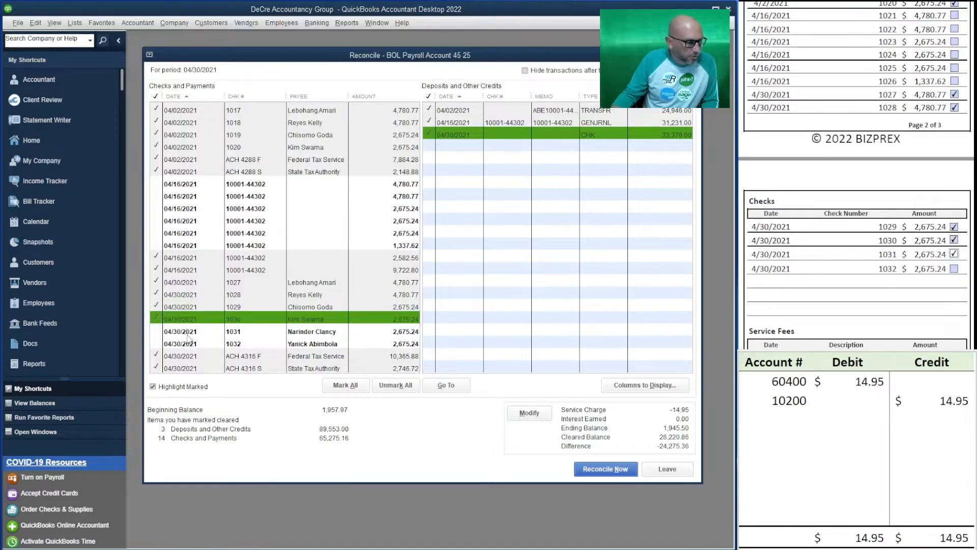
left_click(157, 332)
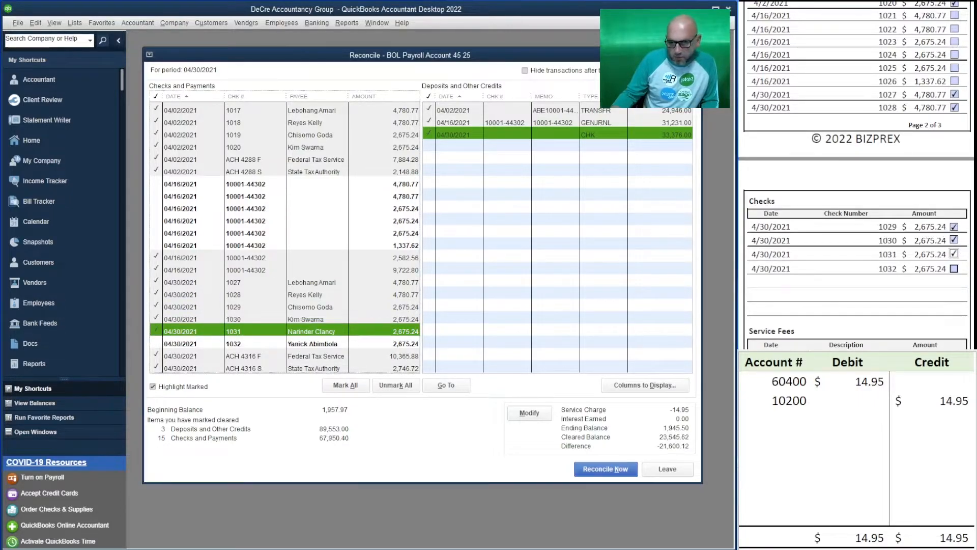
left_click(954, 268)
left_click(157, 343)
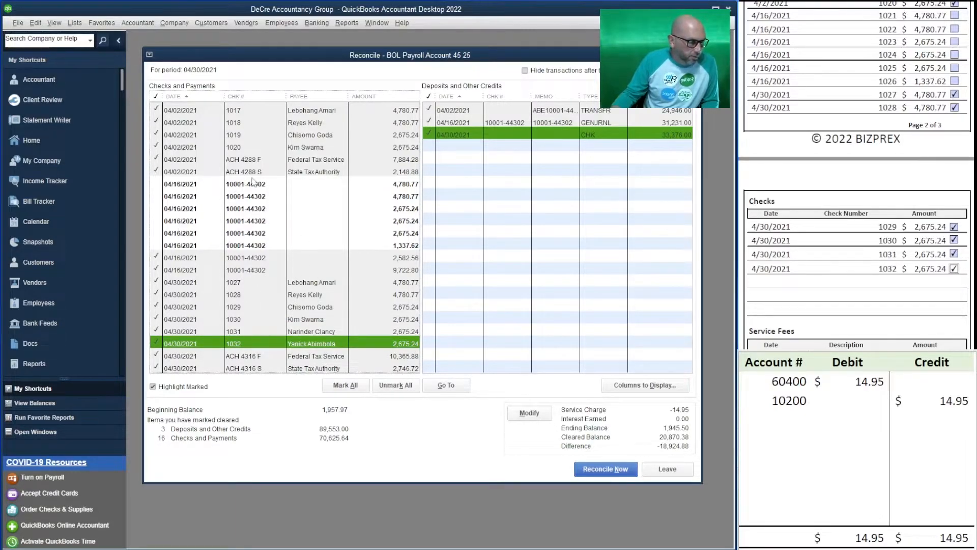
Step: Clear the two 04/16/2021 payments of 4,780.77 in the reconciliation and tick checks 1021 and 1022 on the statement
scroll(857, 204, "up", 3)
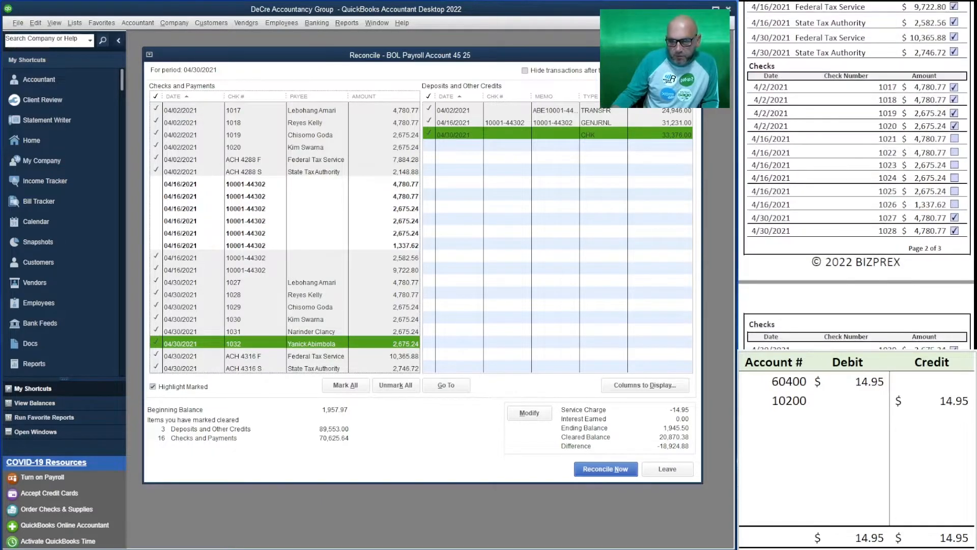
left_click(954, 138)
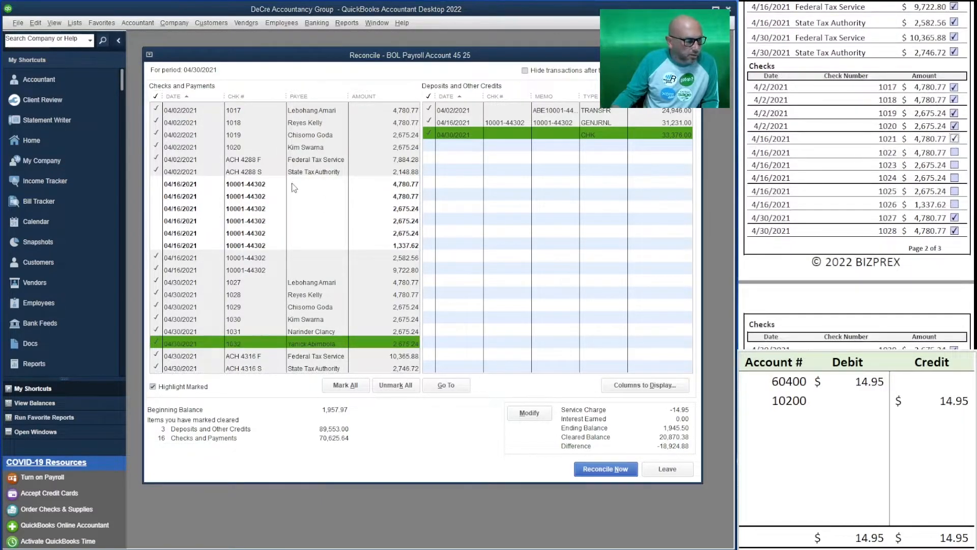
left_click(158, 183)
left_click(158, 196)
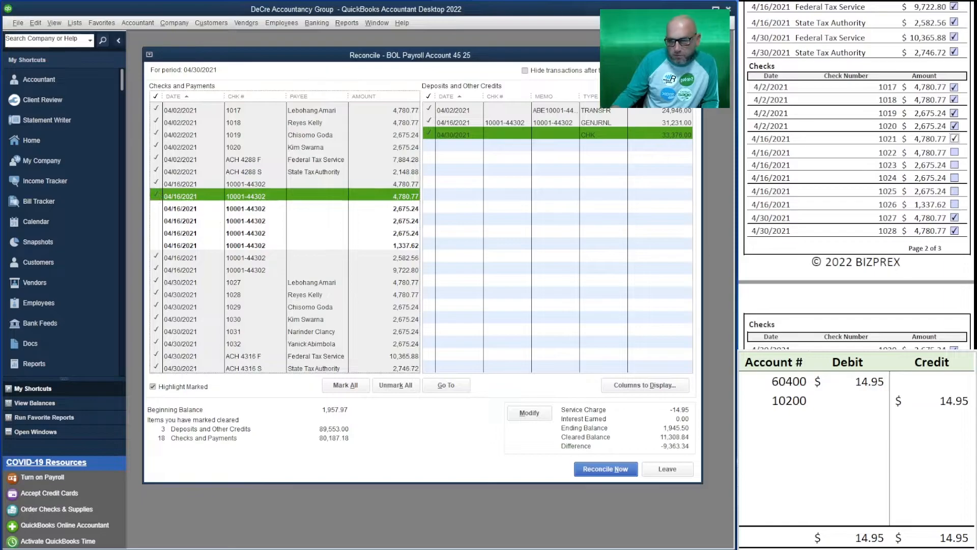
left_click(954, 152)
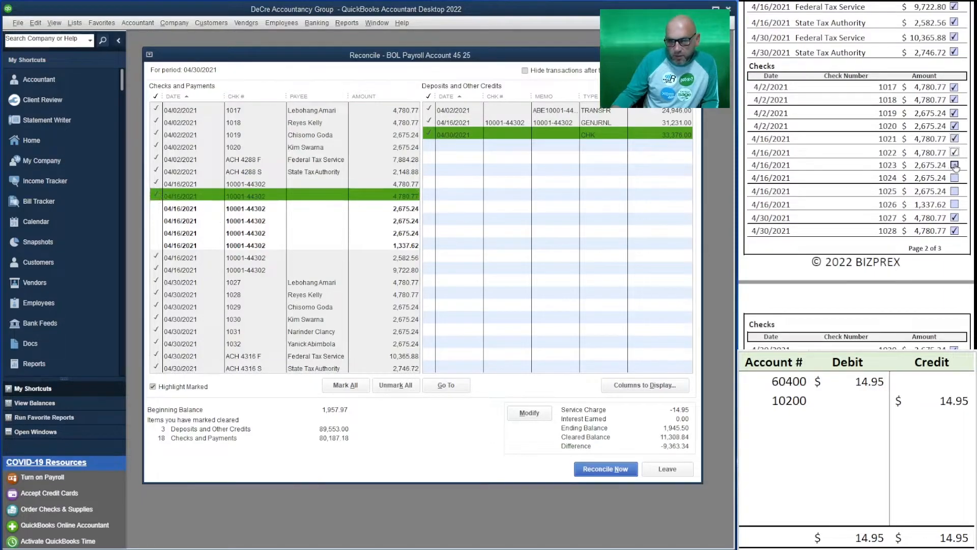
Step: Clear the three 04/16/2021 payments of 2,675.24 and the 1,337.62 payment, ticking checks 1023 through 1026 on the statement
left_click(161, 208)
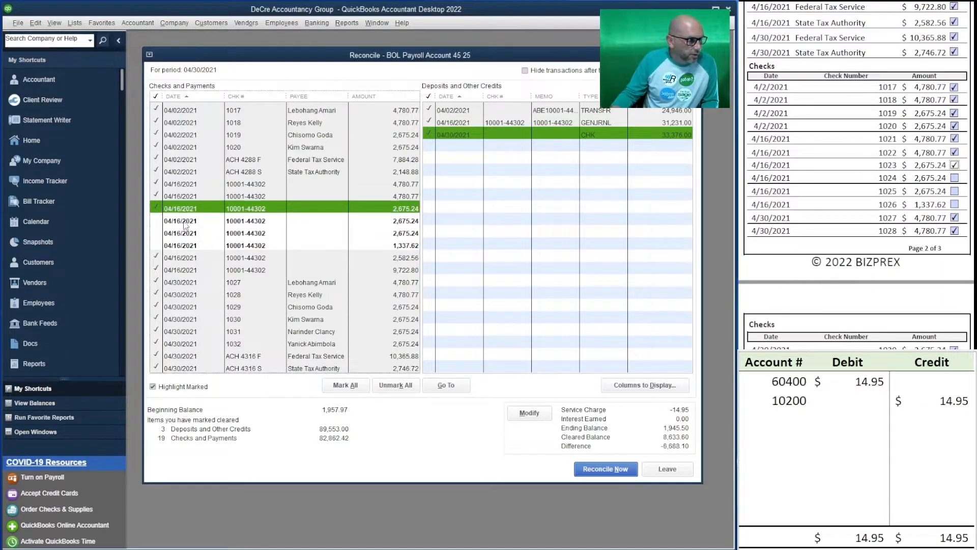
left_click(954, 178)
left_click(954, 190)
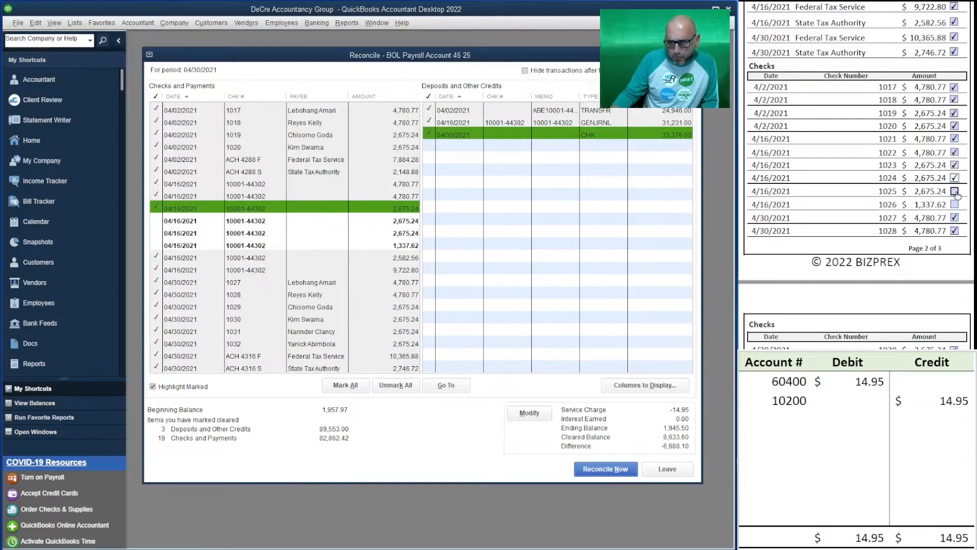
left_click(157, 221)
left_click(156, 233)
left_click(156, 245)
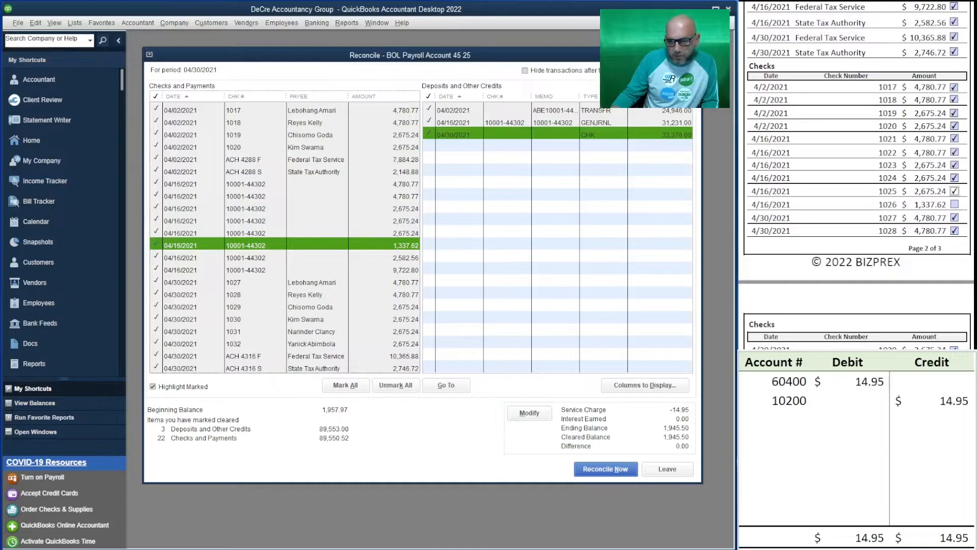
left_click(954, 204)
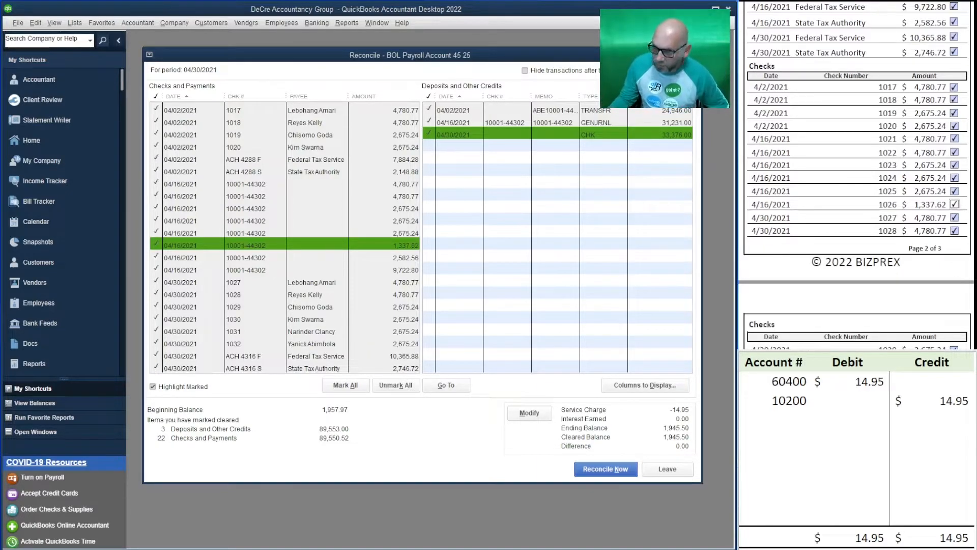
Step: Clear the 60400 and 10200 journal entry lines of 14.95 from the worksheet
left_click_drag(934, 401, 798, 386)
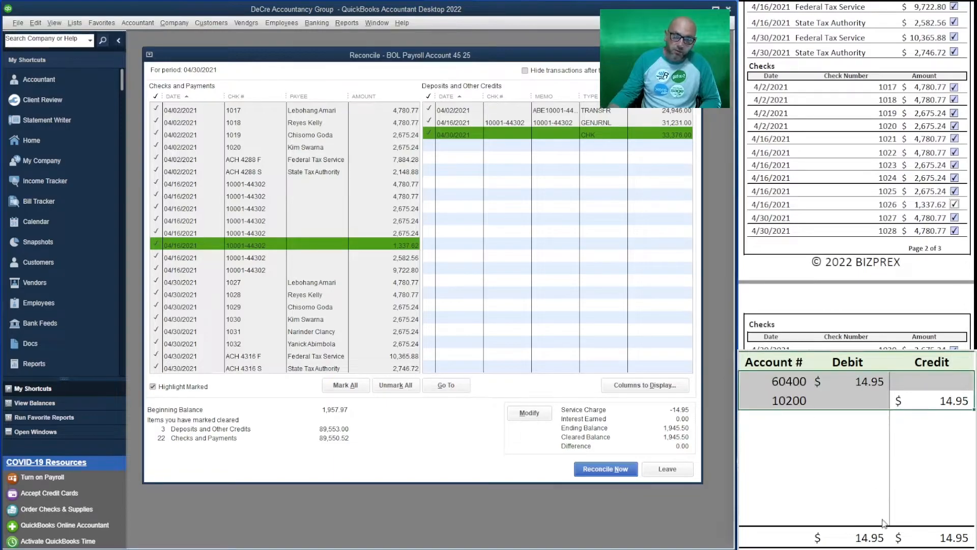
key("Delete")
left_click(830, 452)
Step: Review the payroll statement, complete the payroll account reconciliation, and display both the summary and detail reports
scroll(857, 178, "down", 8)
scroll(857, 178, "up", 5)
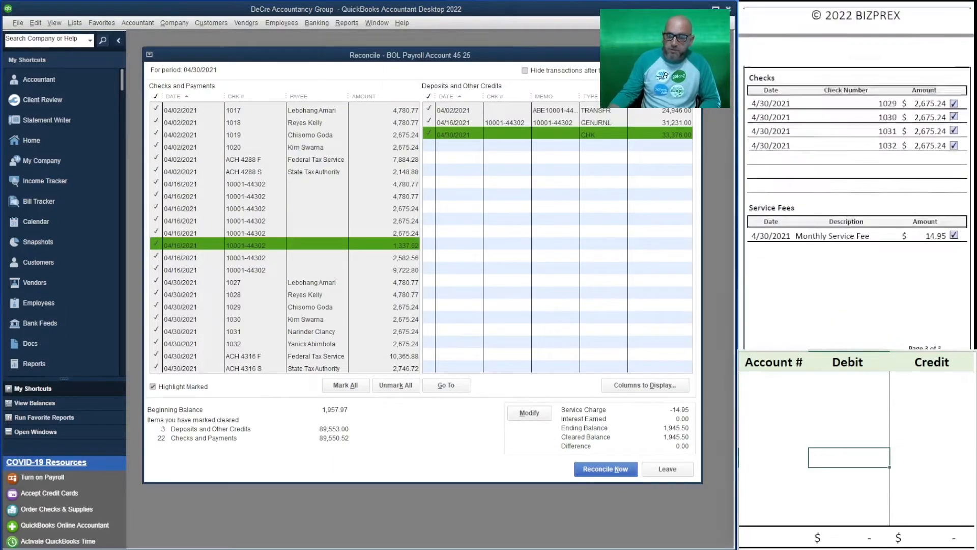
scroll(857, 178, "up", 10)
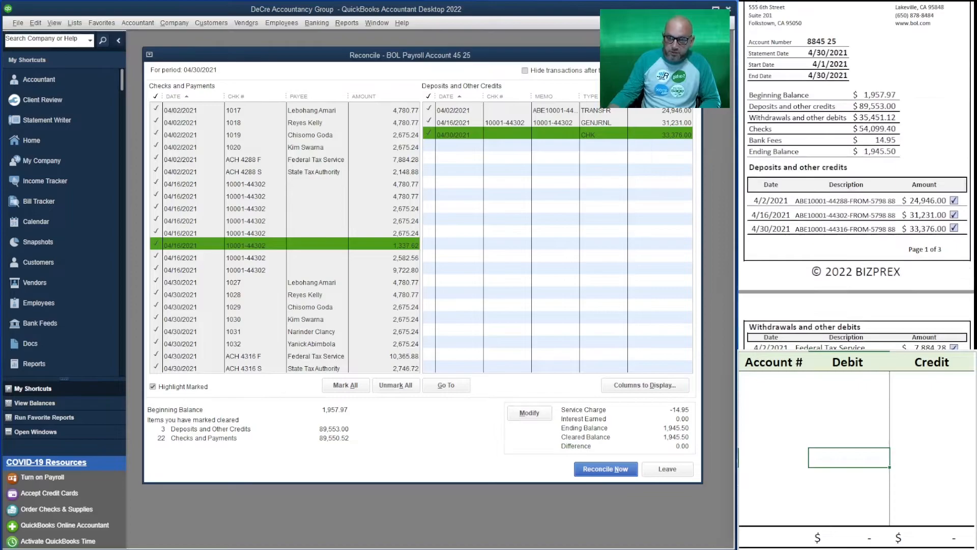
left_click(607, 471)
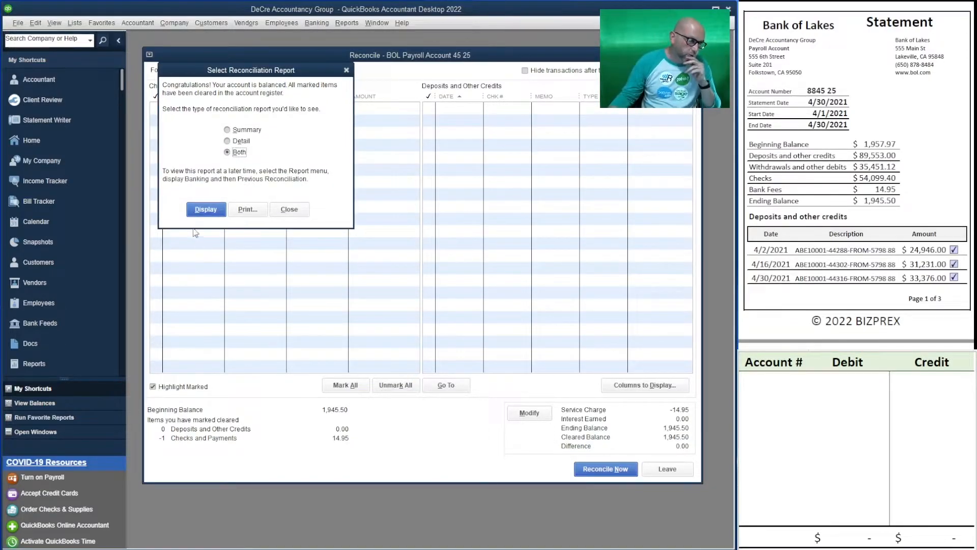
left_click(206, 210)
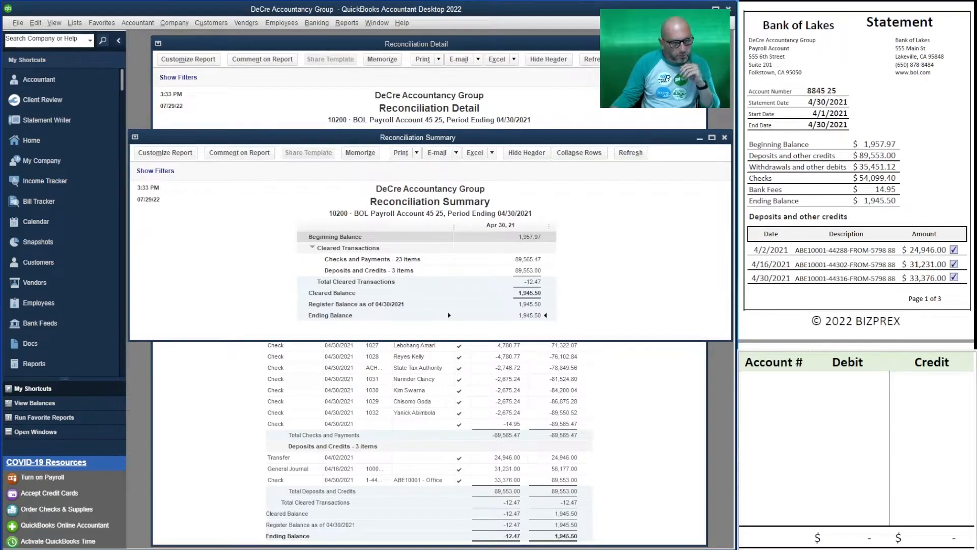
left_click(660, 385)
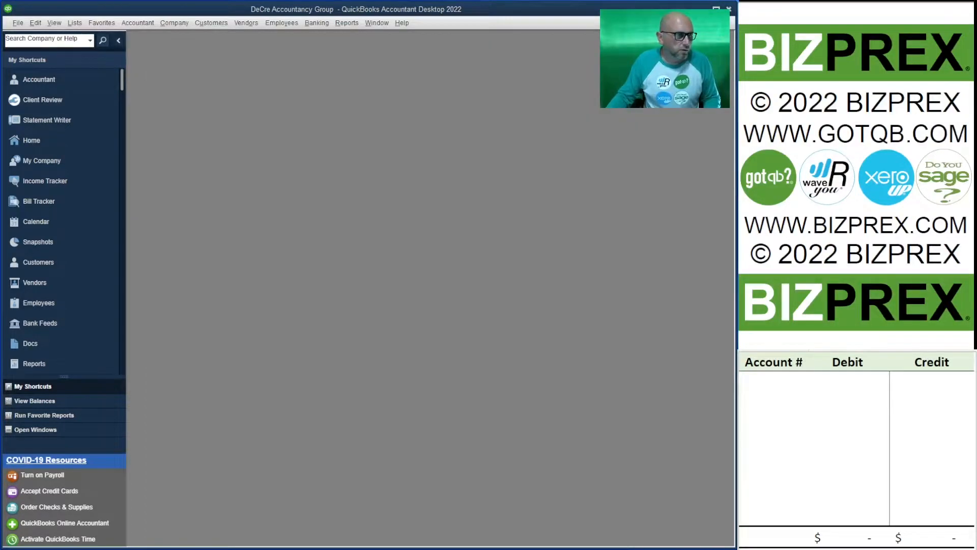
Step: Begin reconciling the BOL General Account for 04/30/2021 with an ending balance of 149,737.22 and a service charge of 14.95
key("alt+b")
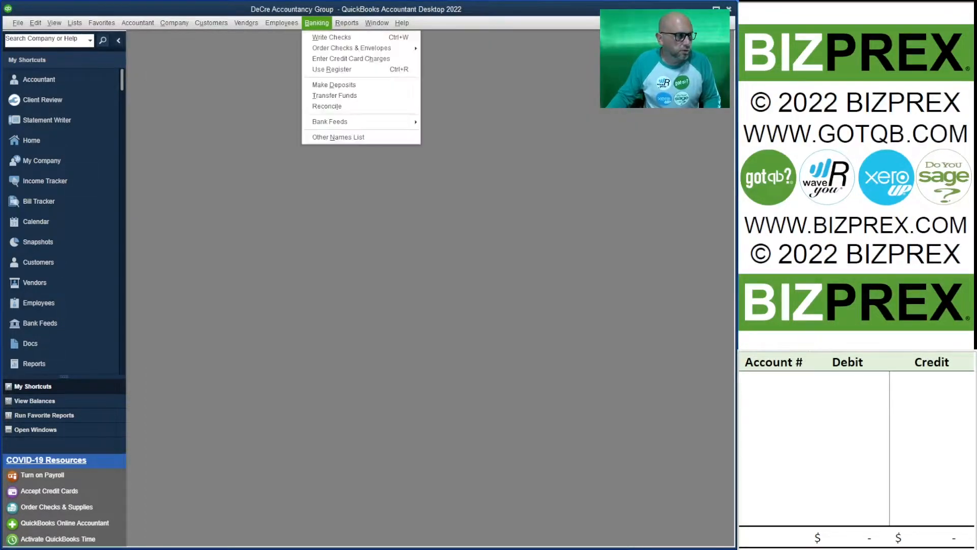
left_click(328, 107)
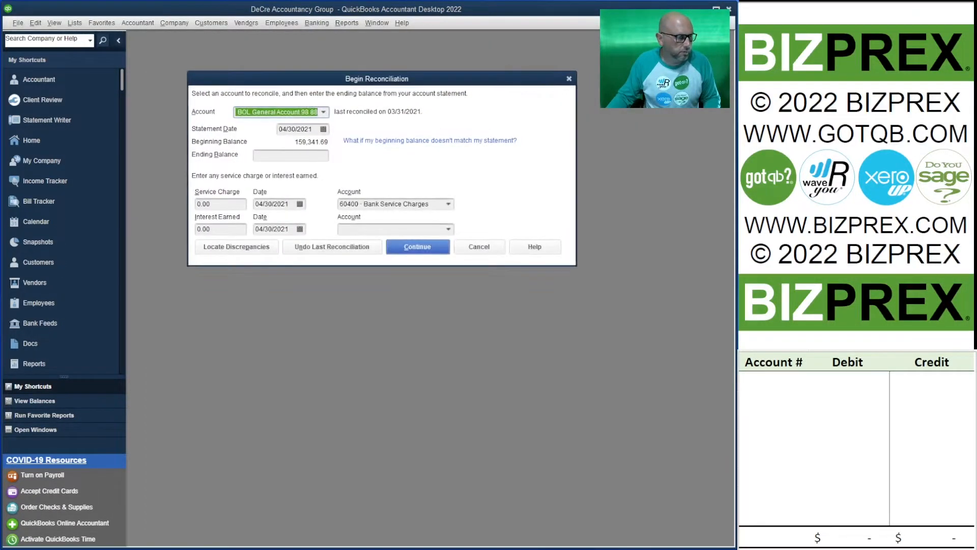
left_click(323, 112)
left_click(323, 112)
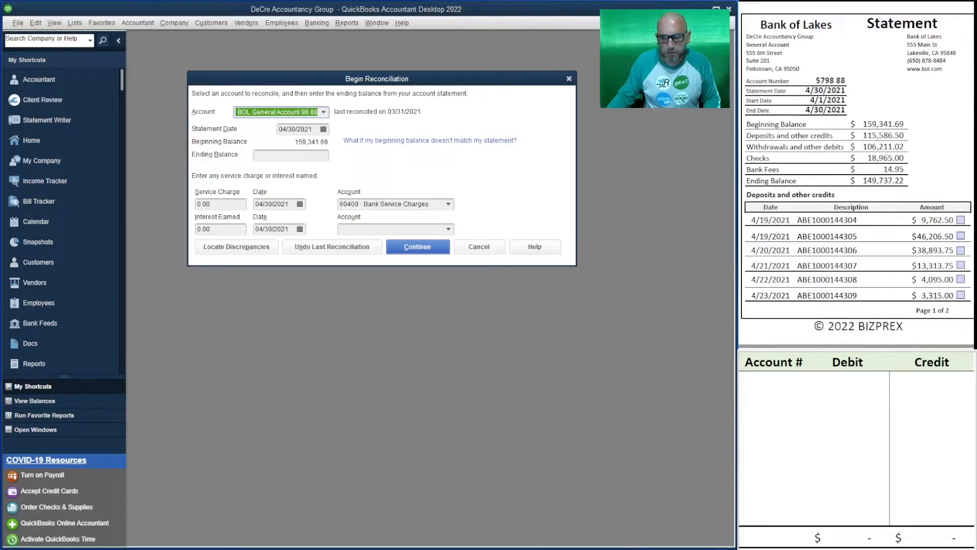
left_click(291, 155)
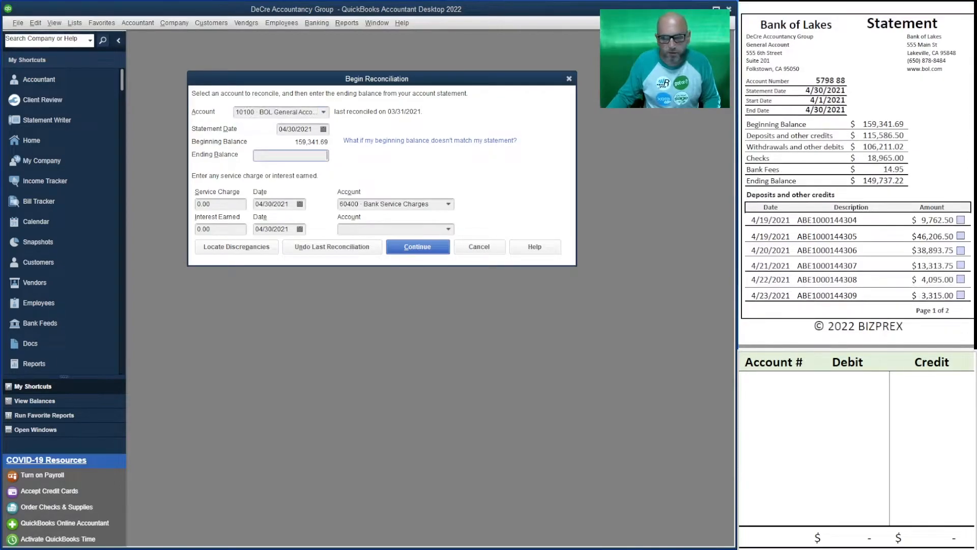
type("14")
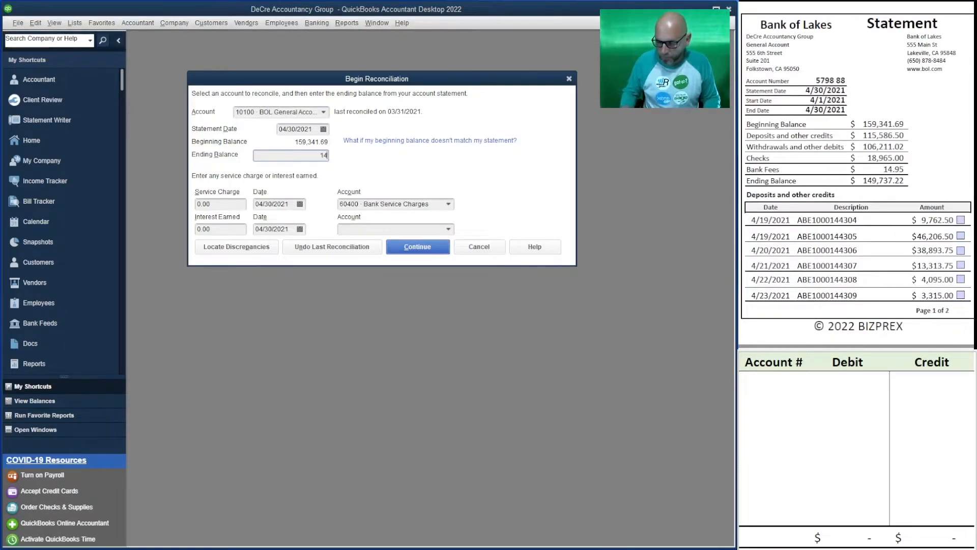
type("9,737.22")
key("Tab")
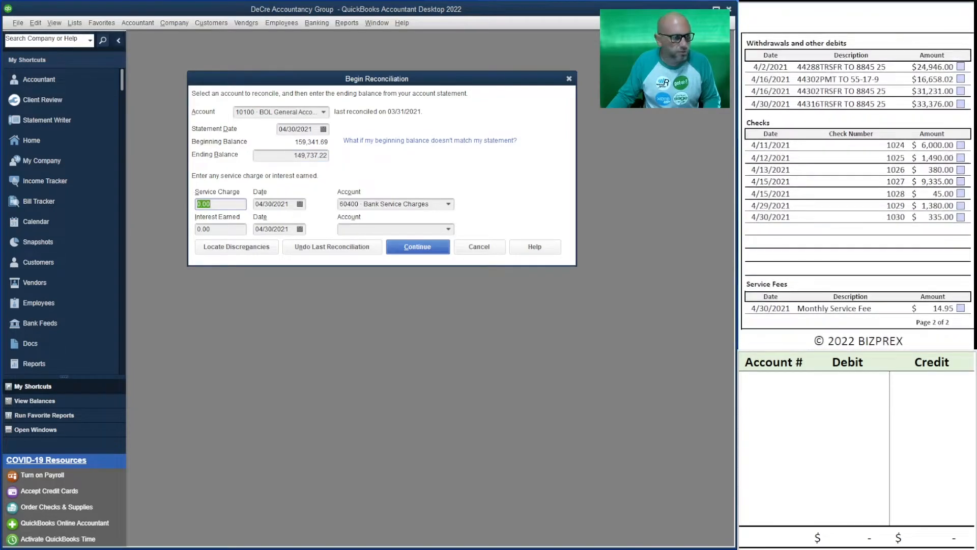
type("14.95")
key("Tab")
Step: Record the service fee in the worksheet as a 14.95 debit to account 60400 and a 14.95 credit to account 10100
left_click(773, 380)
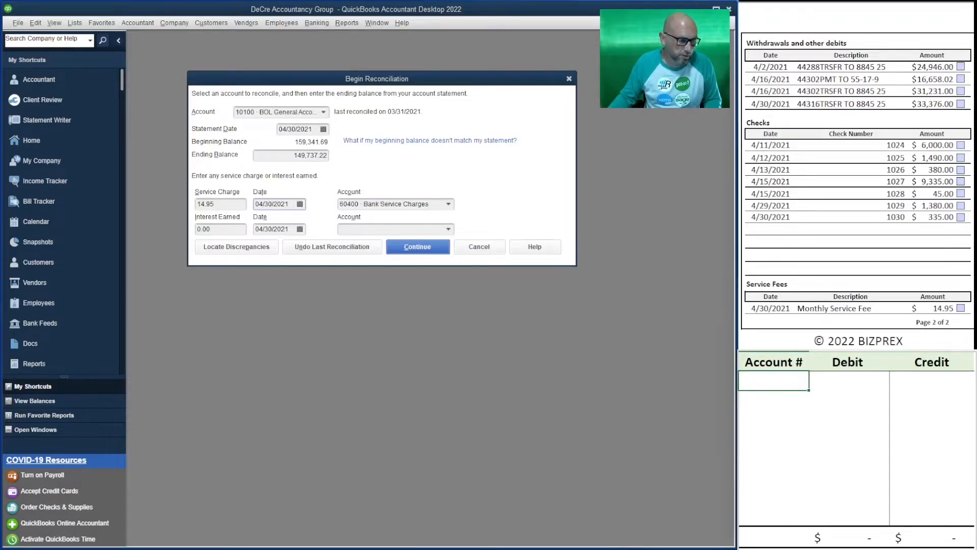
type("60400")
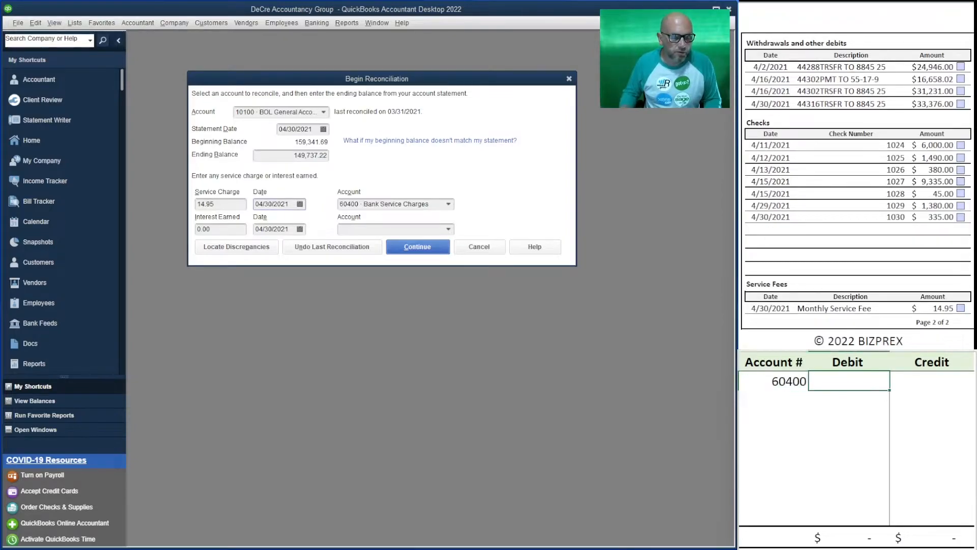
key("Tab")
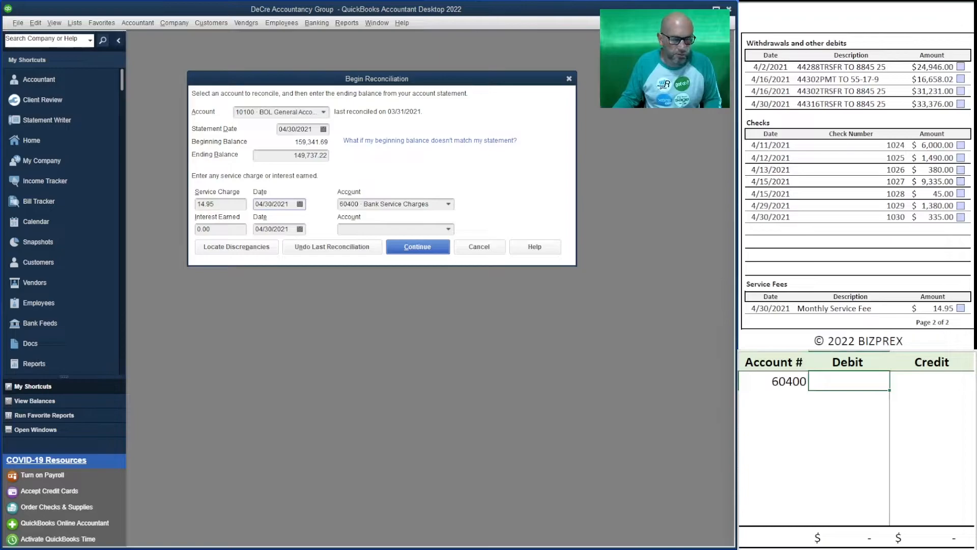
type("14.95")
key("Return")
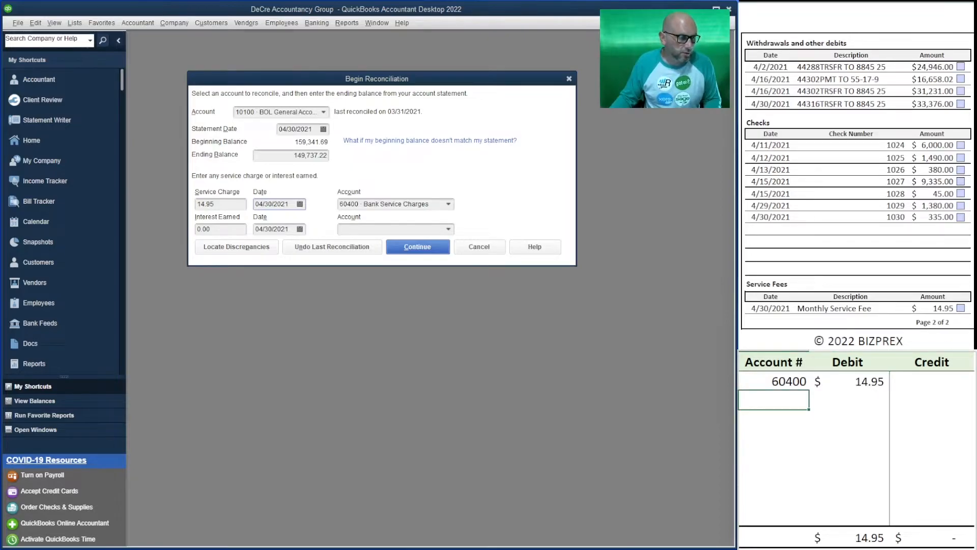
type("10100")
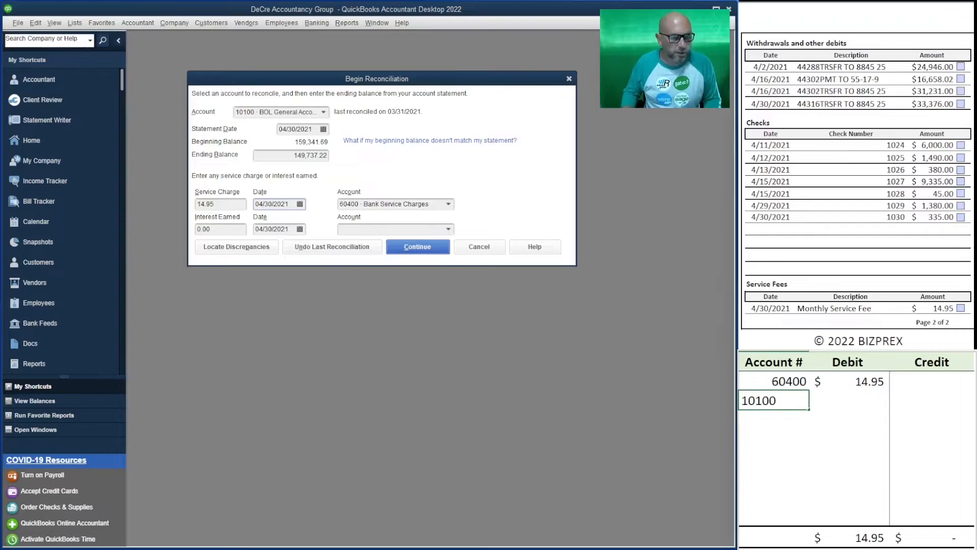
key("Tab")
key("Tab")
type("14.95")
key("Return")
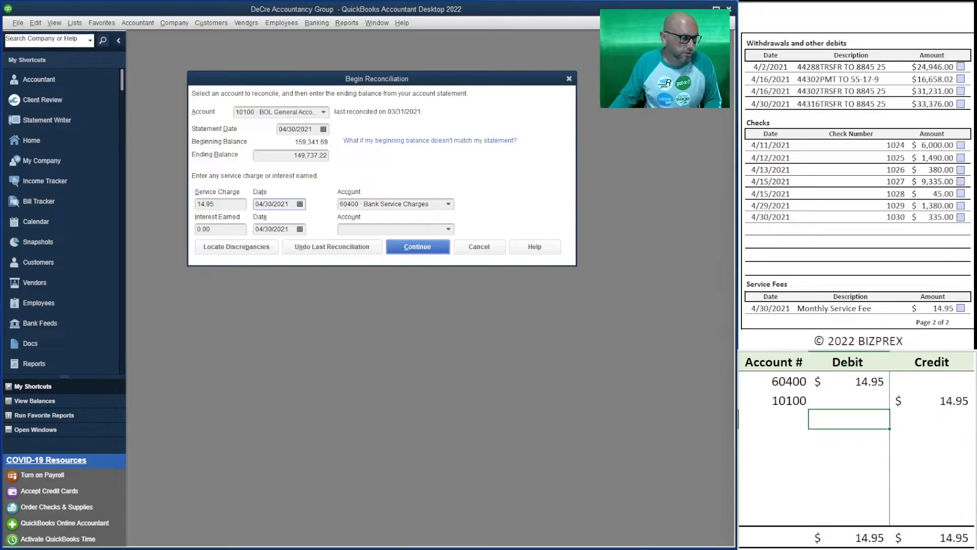
Step: Continue to the transaction list and mark the 9,762.50, 46,206.50 and 38,893.75 deposits as cleared, ticking them off on the statement
key("Return")
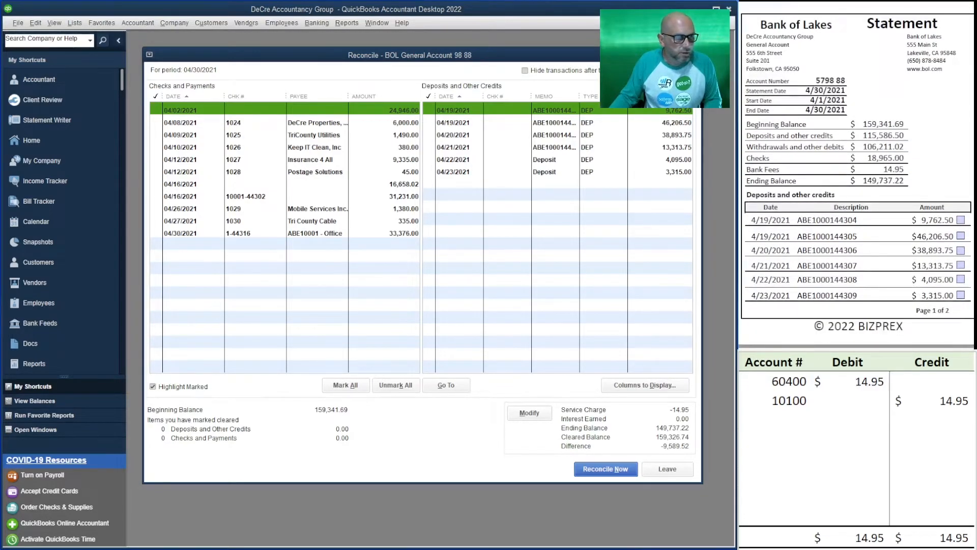
left_click(428, 110)
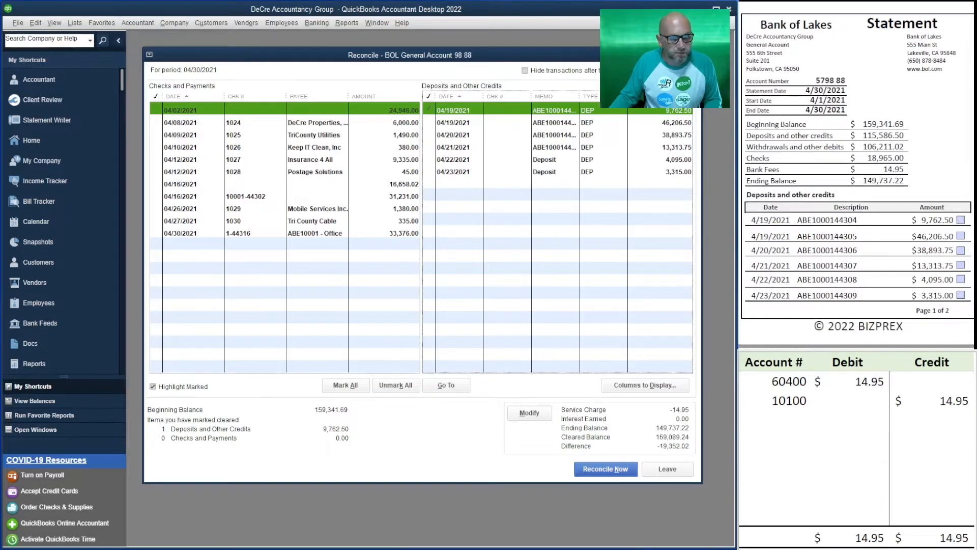
left_click(960, 220)
left_click(960, 236)
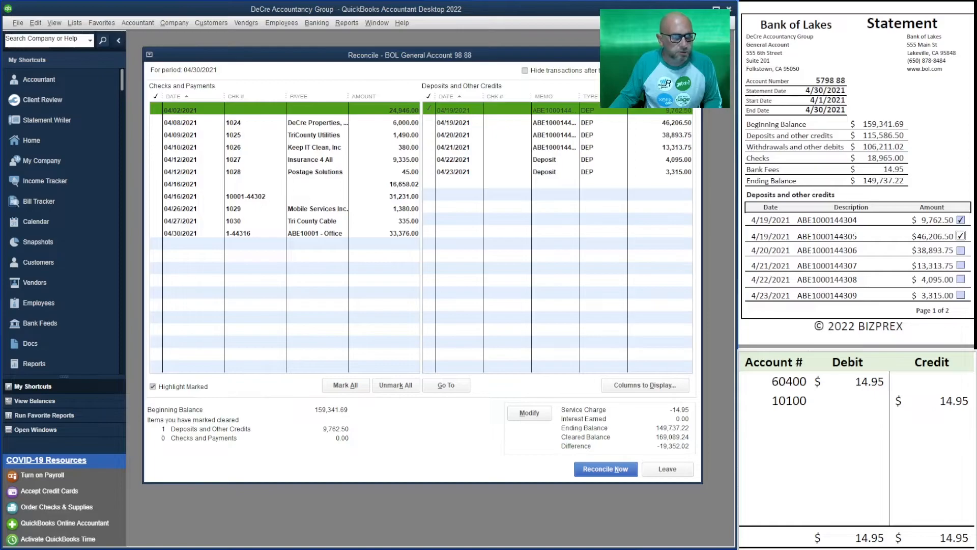
left_click(429, 122)
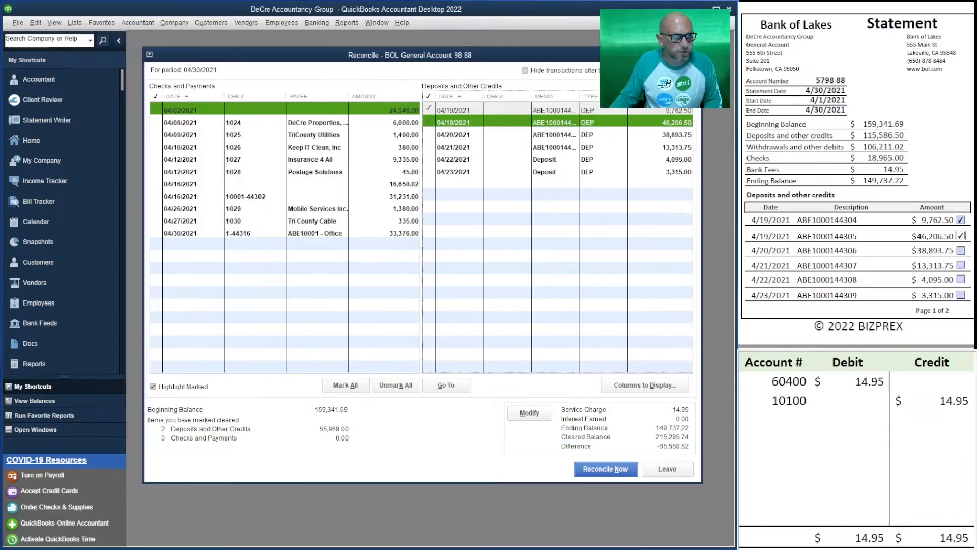
left_click(428, 134)
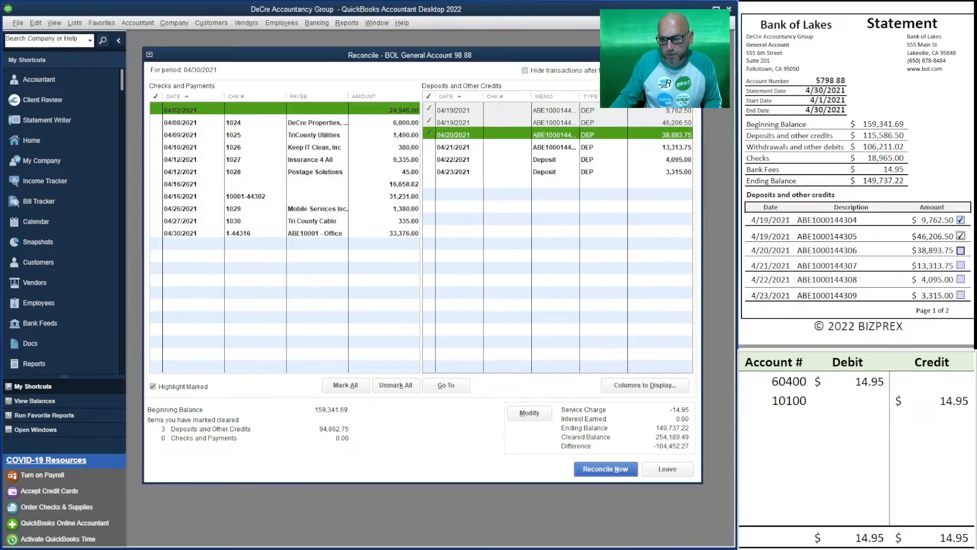
left_click(960, 251)
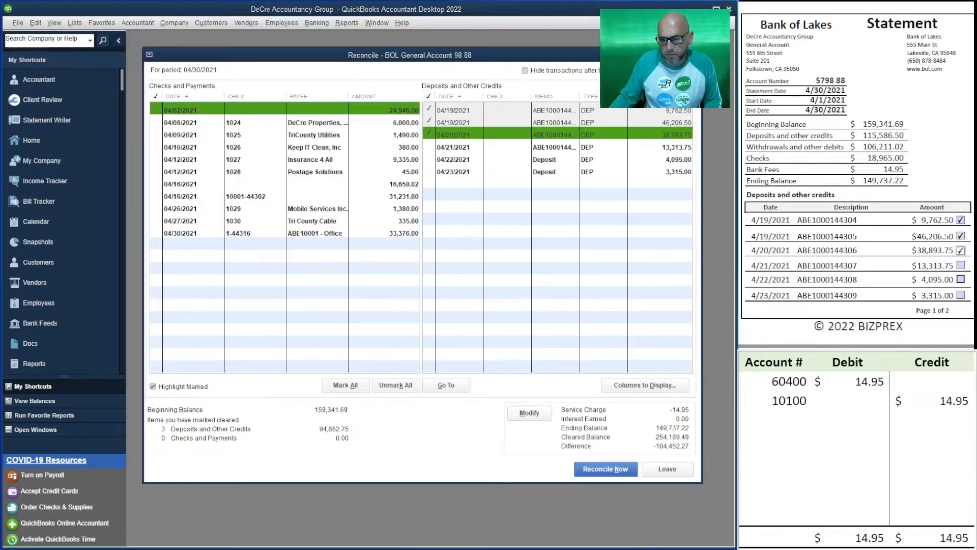
Step: Clear the remaining deposits of 13,313.75, 4,095.00 and 3,315.00 in the reconciliation and tick them off on the statement
left_click(960, 265)
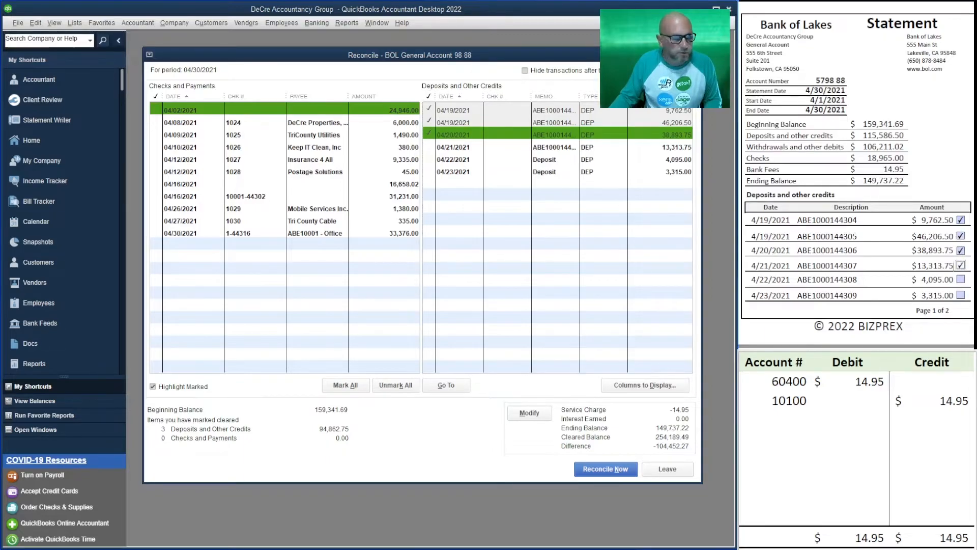
left_click(428, 147)
left_click(429, 159)
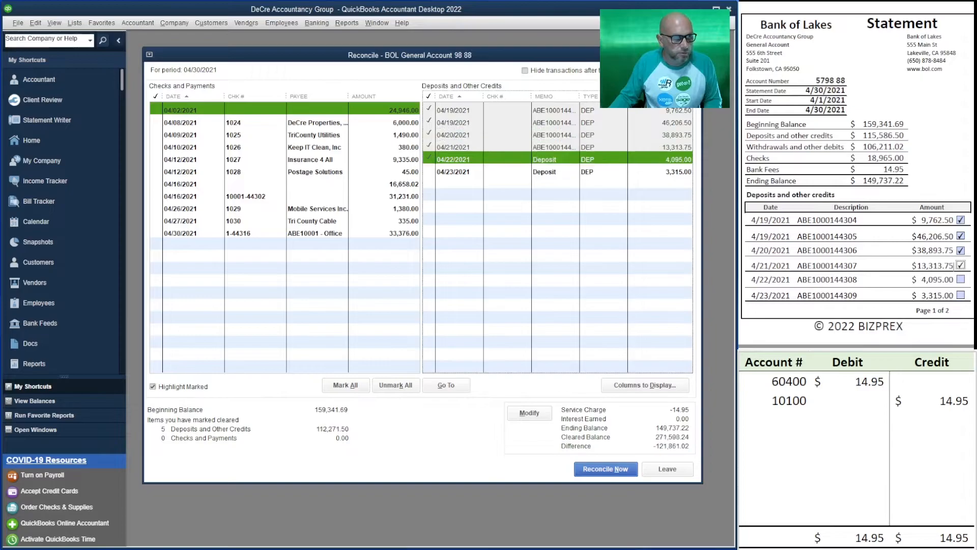
left_click(960, 279)
left_click(961, 295)
left_click(428, 172)
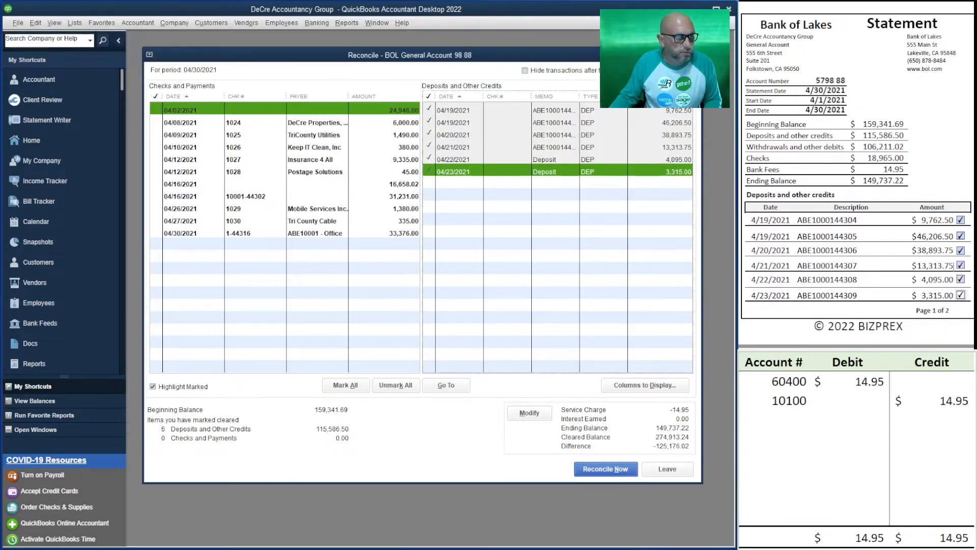
Step: Clear the withdrawals of 24,946.00, 16,658.02, 31,231.00 and 33,376.00 in the reconciliation and tick them off on the statement
scroll(855, 204, "down", 5)
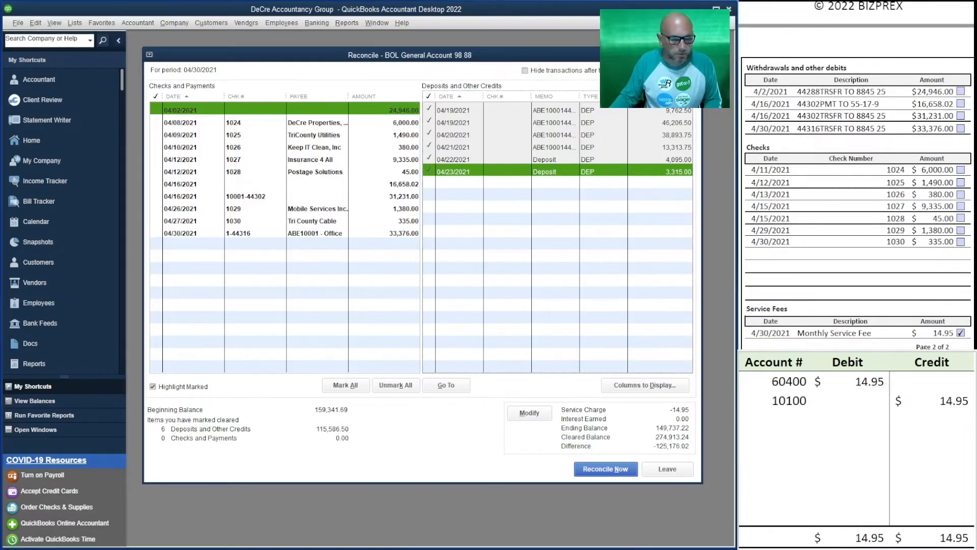
scroll(857, 175, "down", 1)
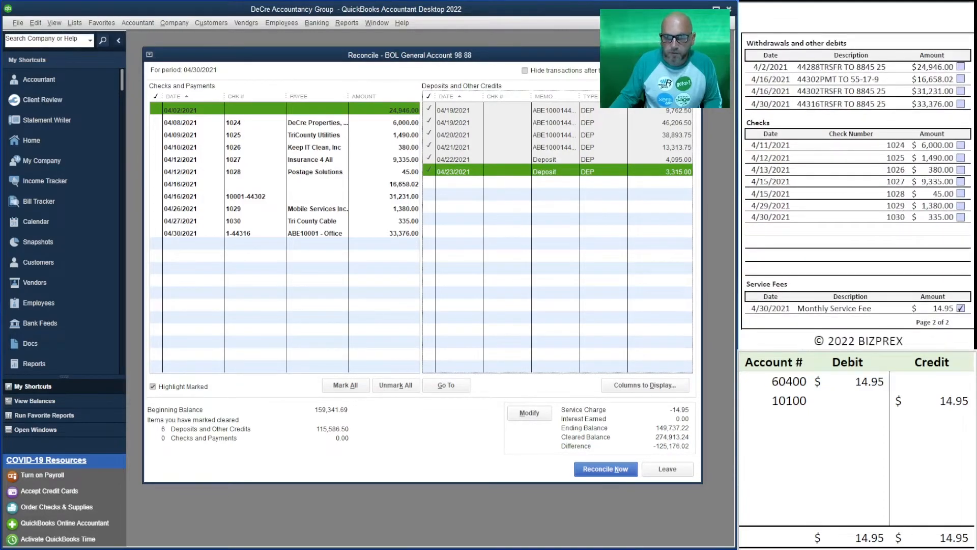
left_click(961, 67)
left_click(157, 110)
left_click(961, 79)
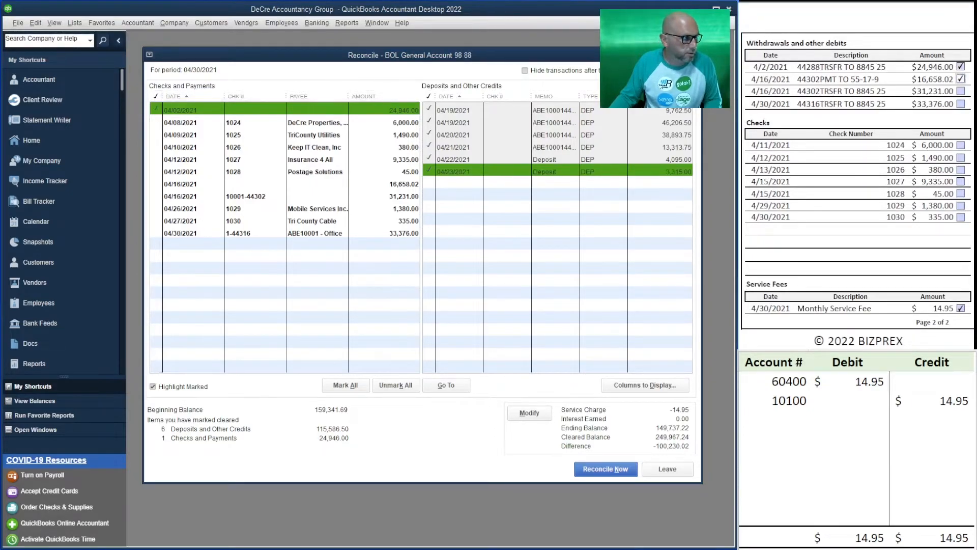
left_click(156, 184)
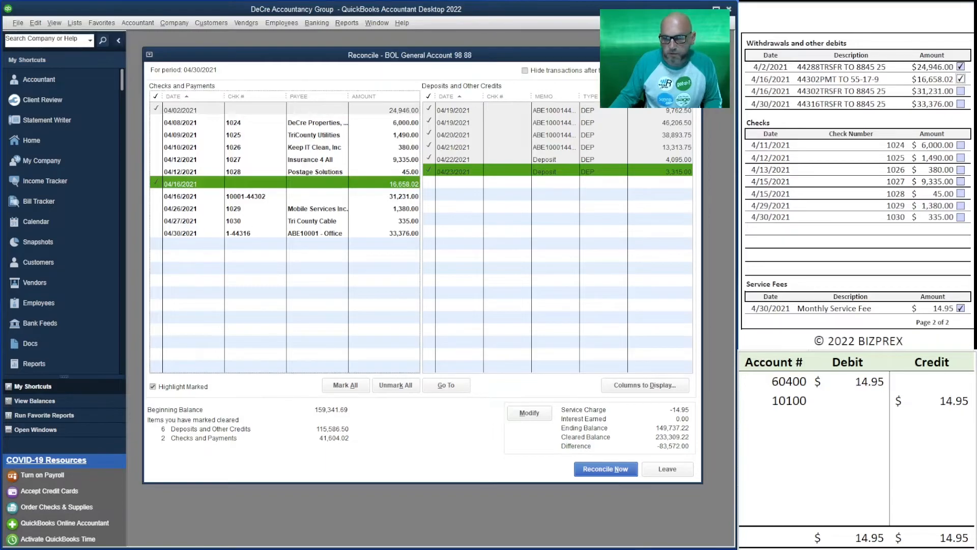
left_click(960, 91)
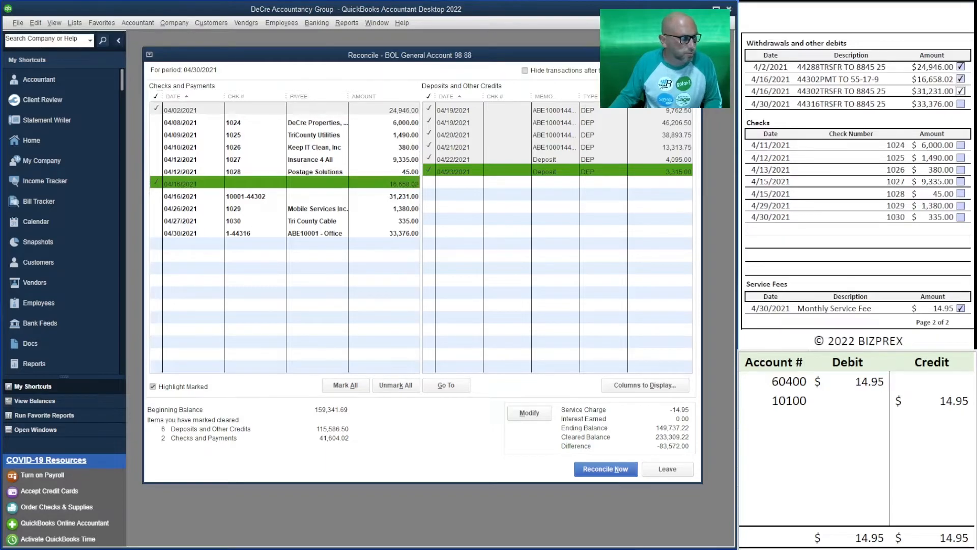
left_click(157, 196)
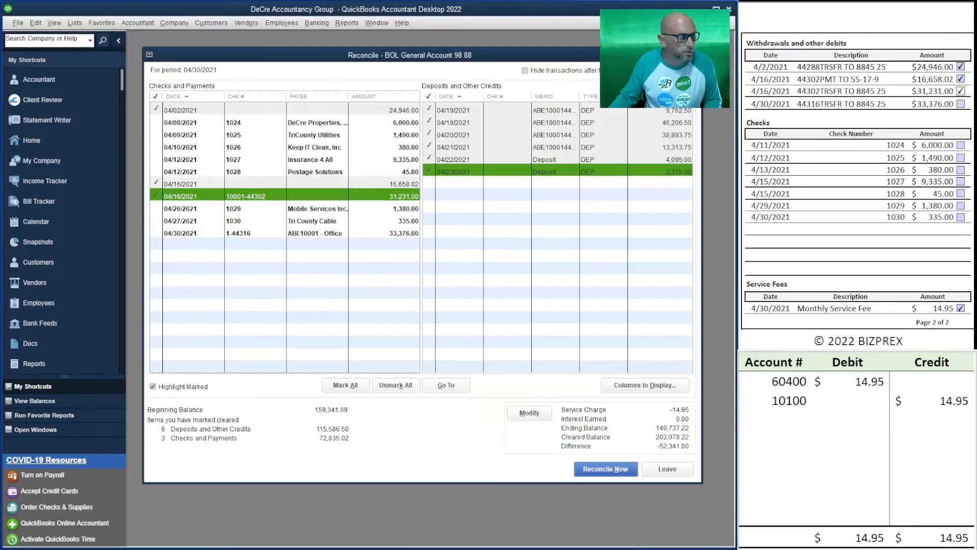
left_click(156, 233)
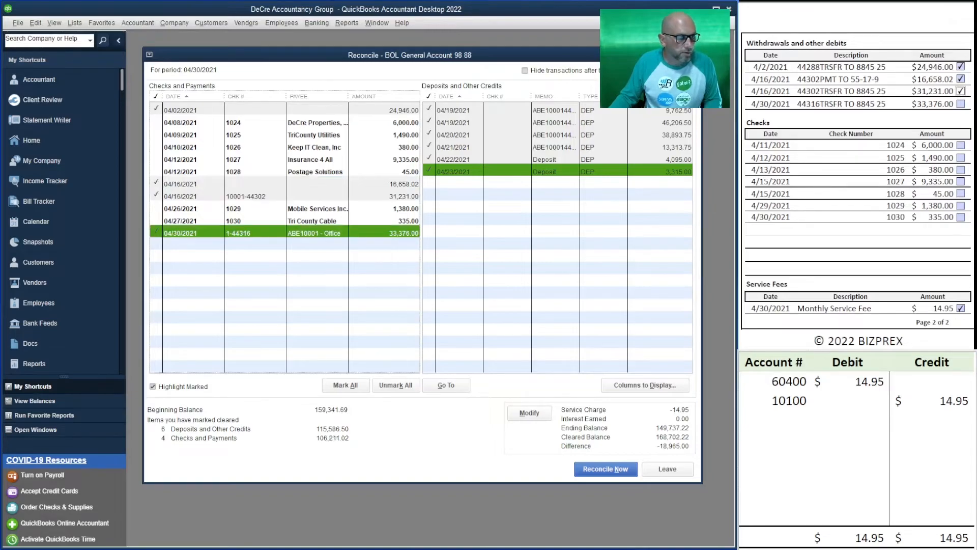
left_click(960, 104)
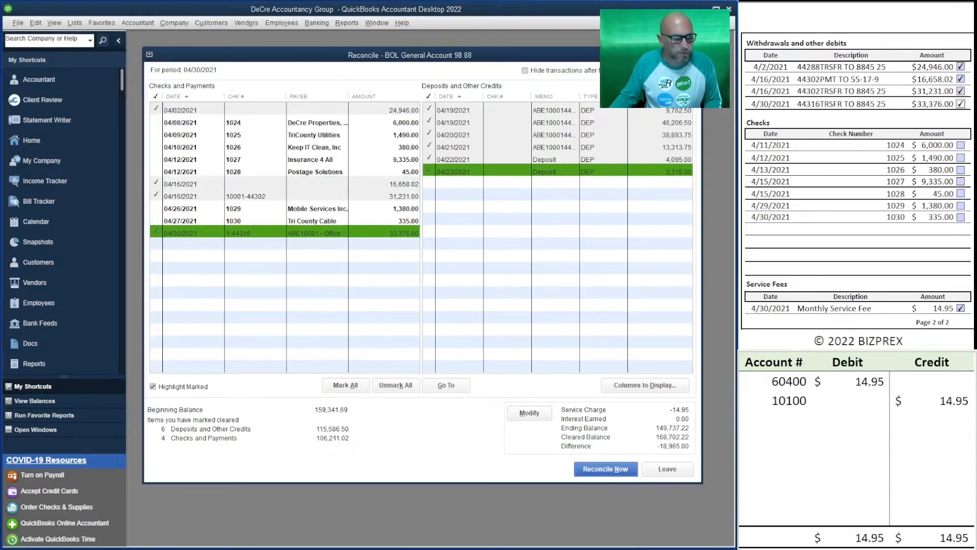
Step: Clear checks 1024, 1025 and 1026 in the reconciliation and tick them off on the statement
left_click(961, 145)
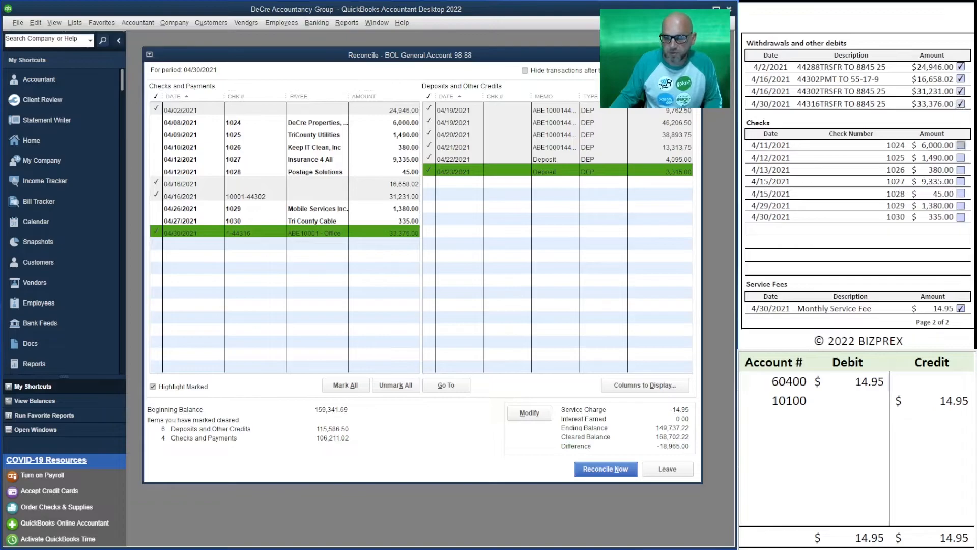
left_click(156, 123)
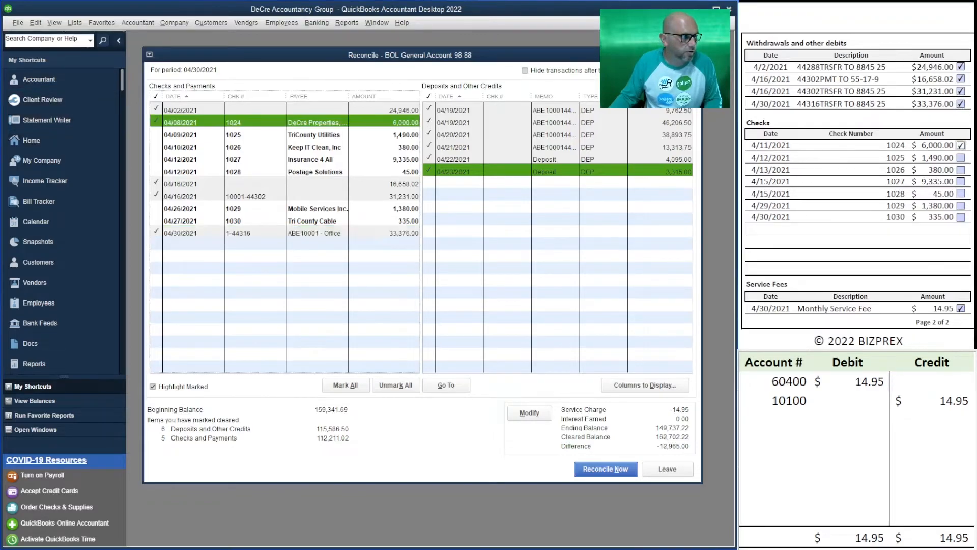
left_click(157, 135)
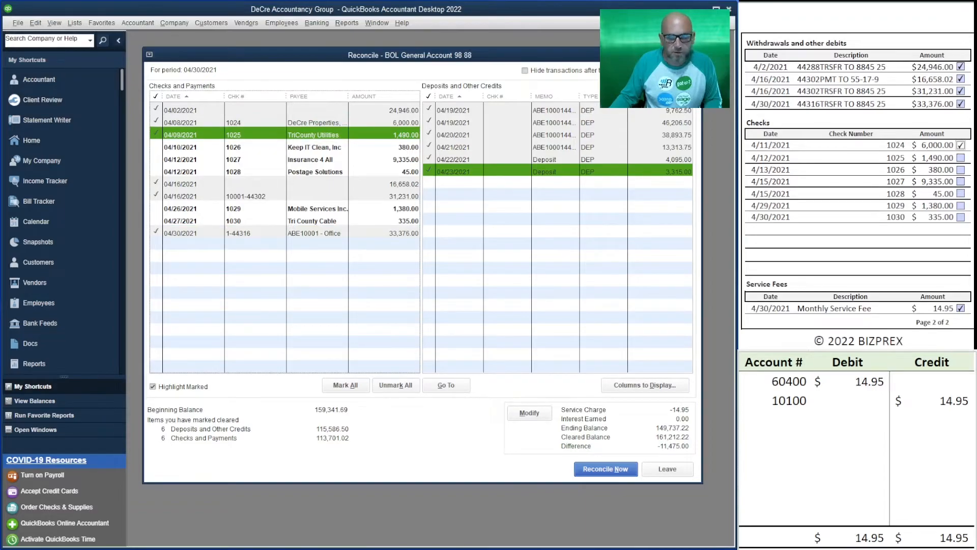
left_click(960, 158)
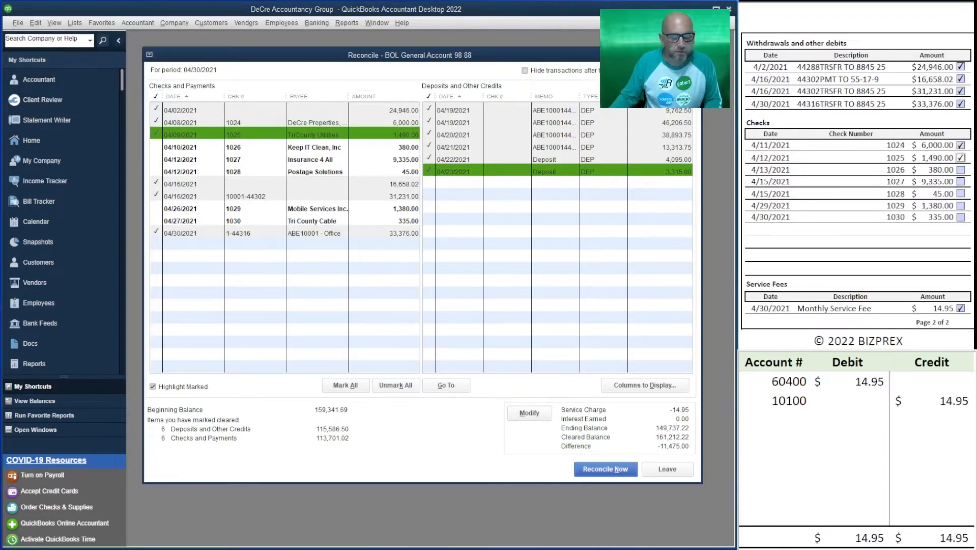
left_click(961, 170)
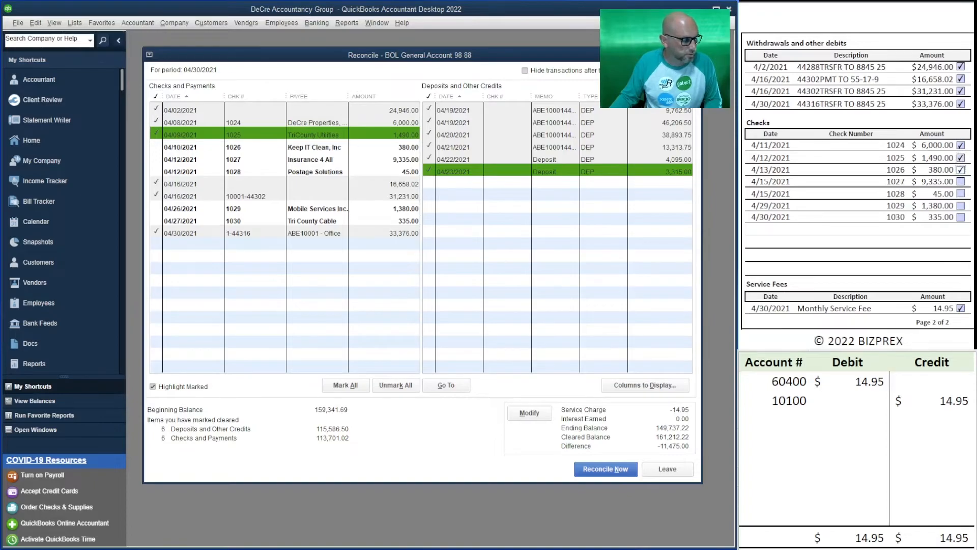
left_click(326, 147)
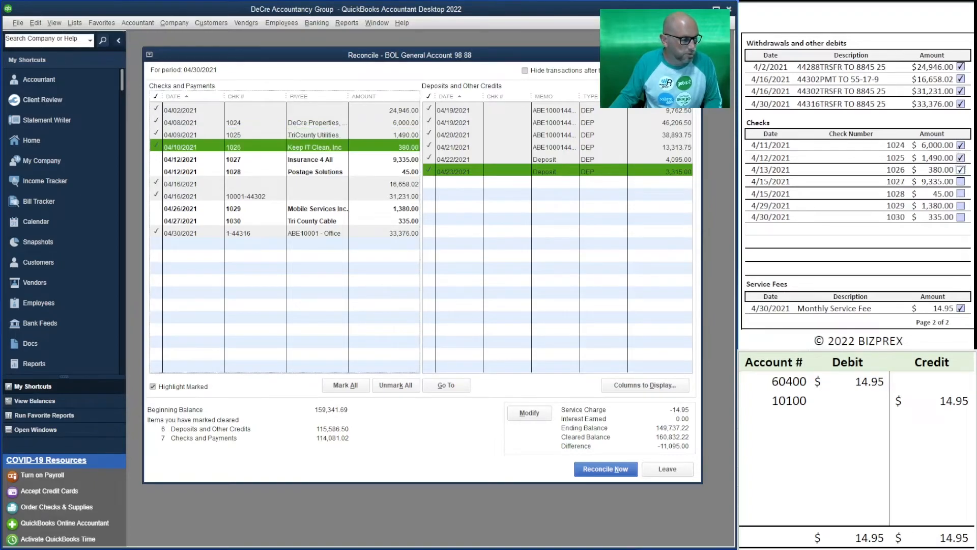
Step: Clear checks 1027 through 1030 in the reconciliation and tick them off on the statement
left_click(326, 159)
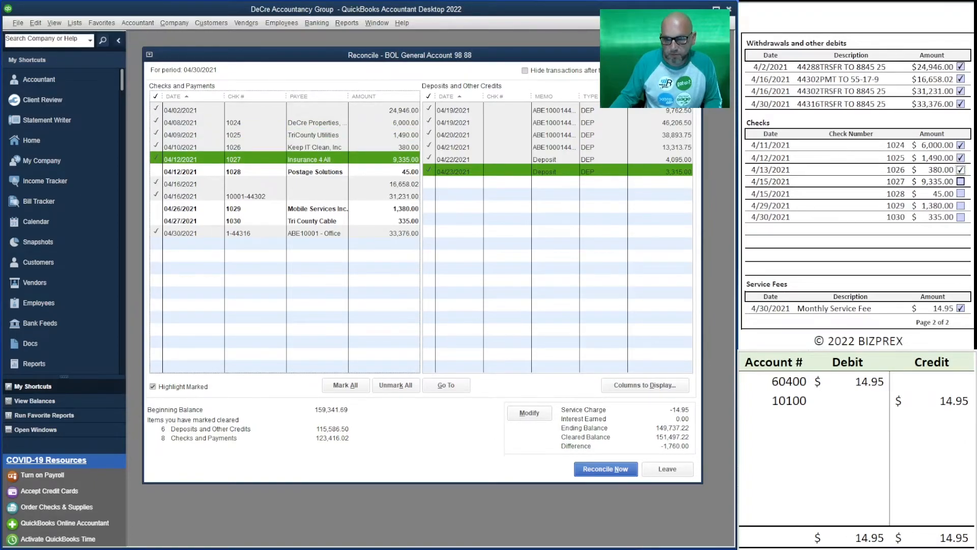
left_click(960, 181)
left_click(960, 193)
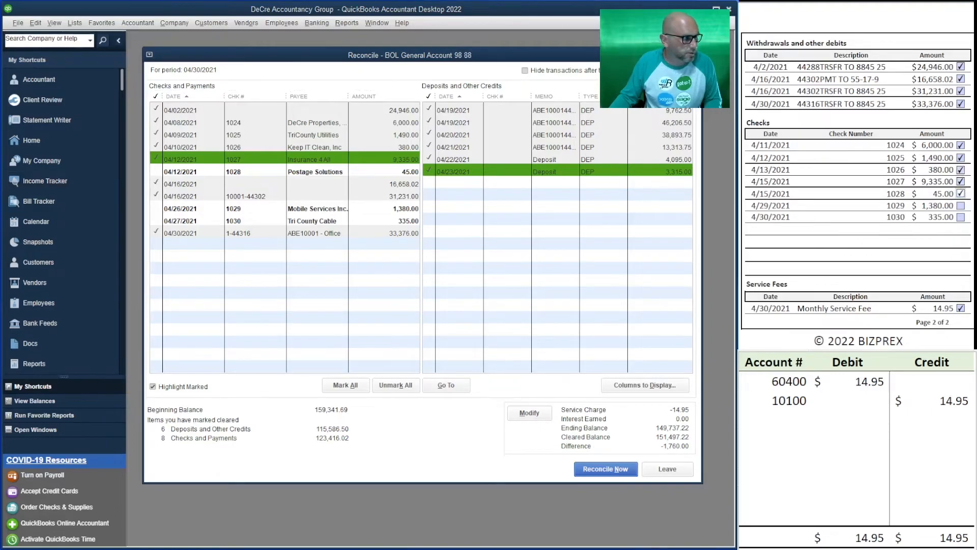
left_click(326, 172)
left_click(325, 209)
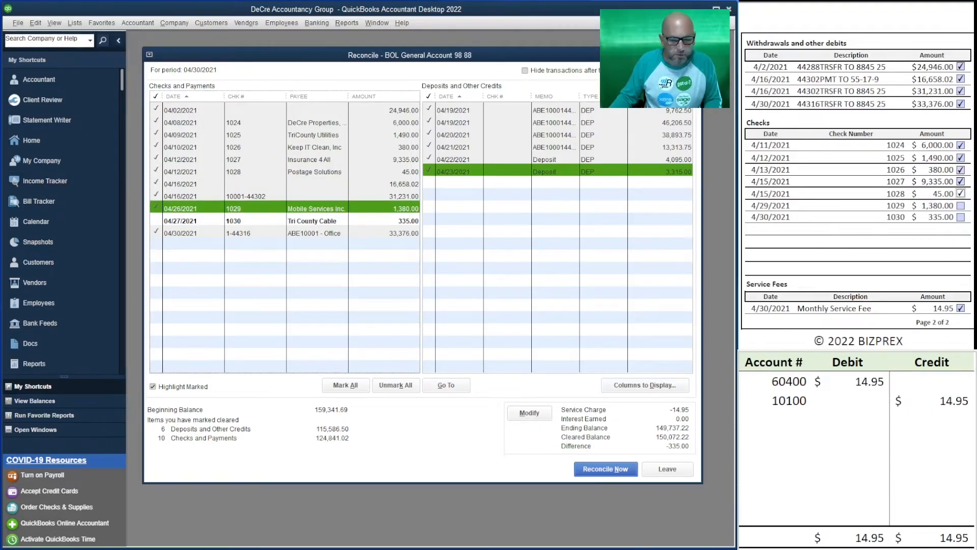
left_click(960, 205)
left_click(960, 216)
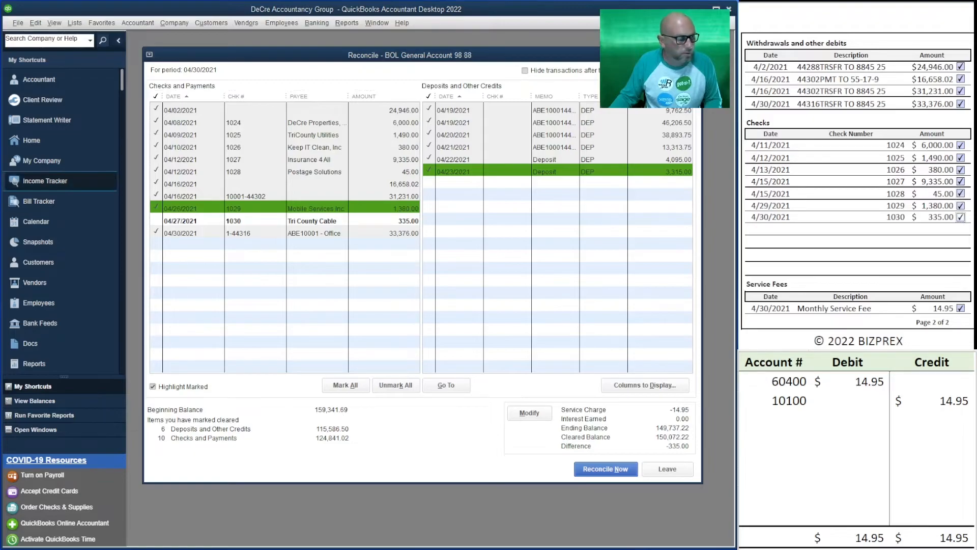
left_click(316, 220)
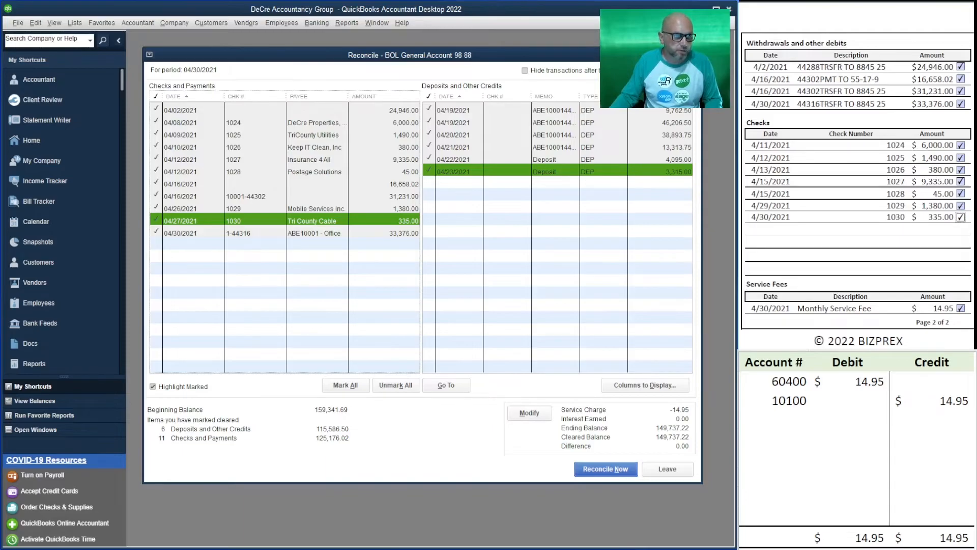
Step: Complete the BOL General Account reconciliation and display both the summary and detail reports
left_click(629, 467)
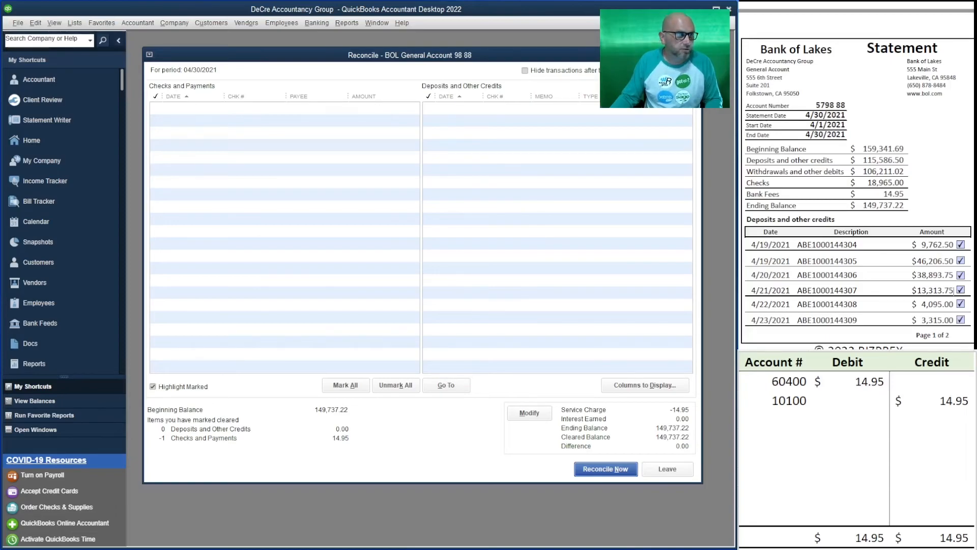
key("Return")
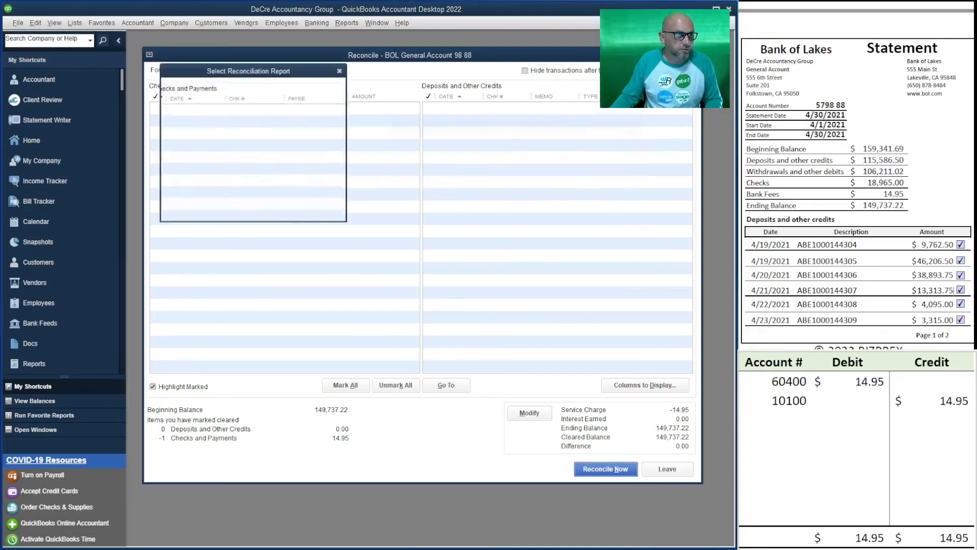
key("Return")
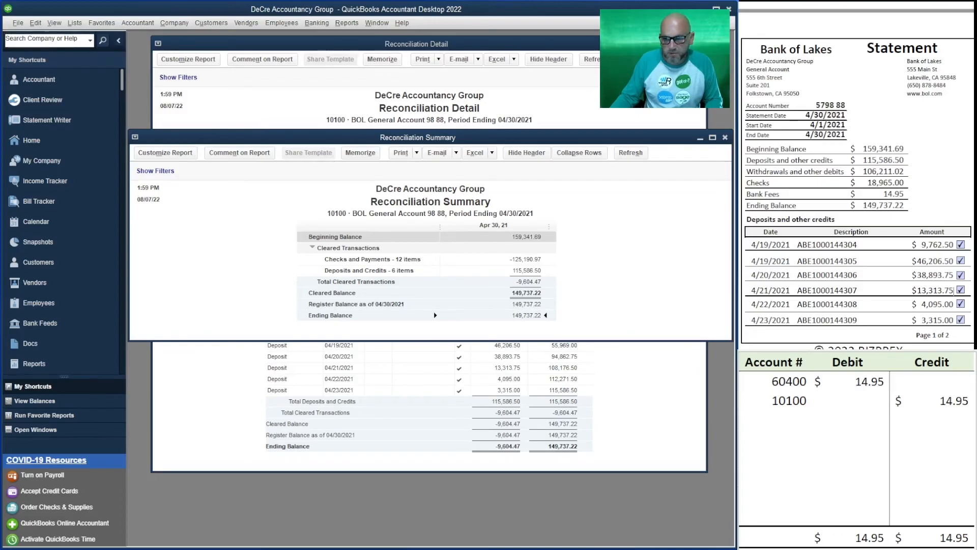
Step: Bring up the Reconciliation Detail report and compare it with the ticked-off deposits, withdrawals and checks on the statement
key("ctrl+Tab")
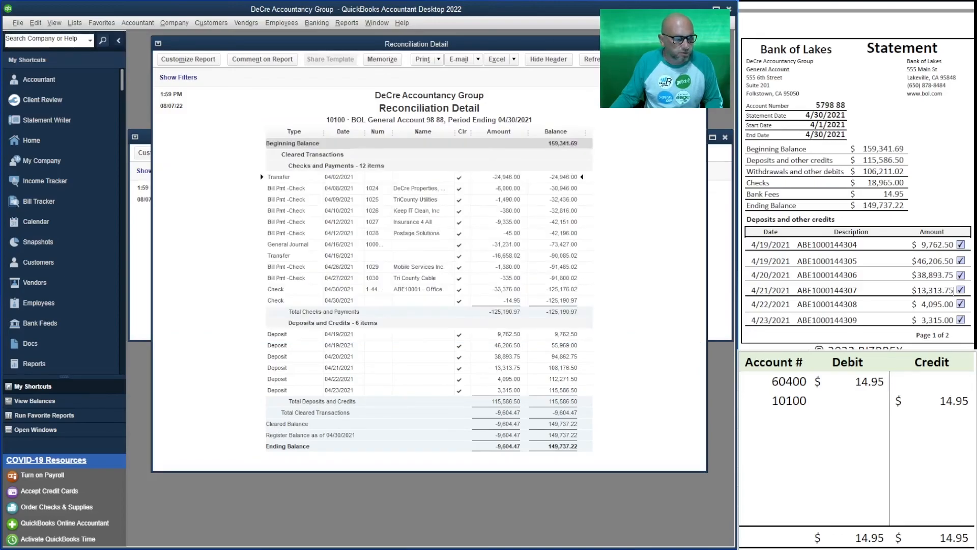
scroll(857, 178, "down", 6)
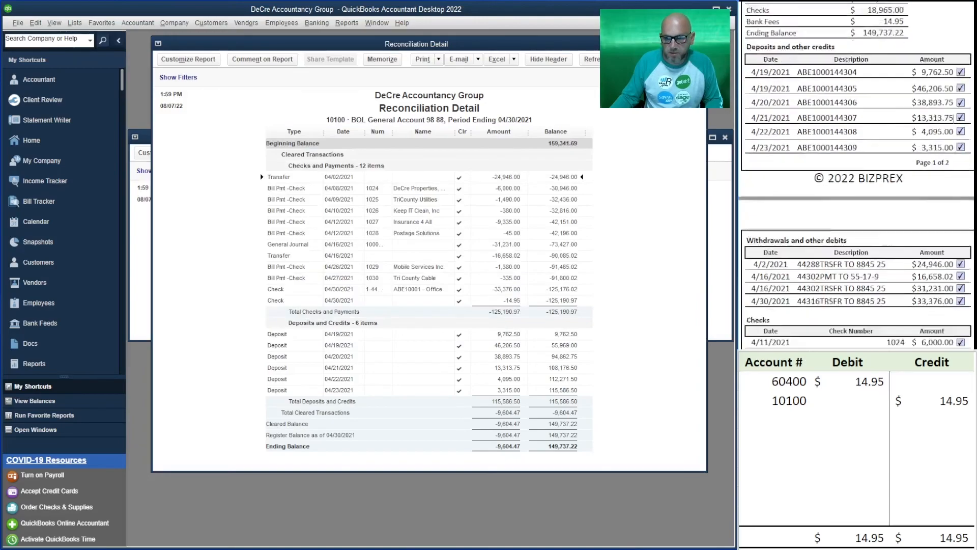
scroll(857, 179, "down", 1)
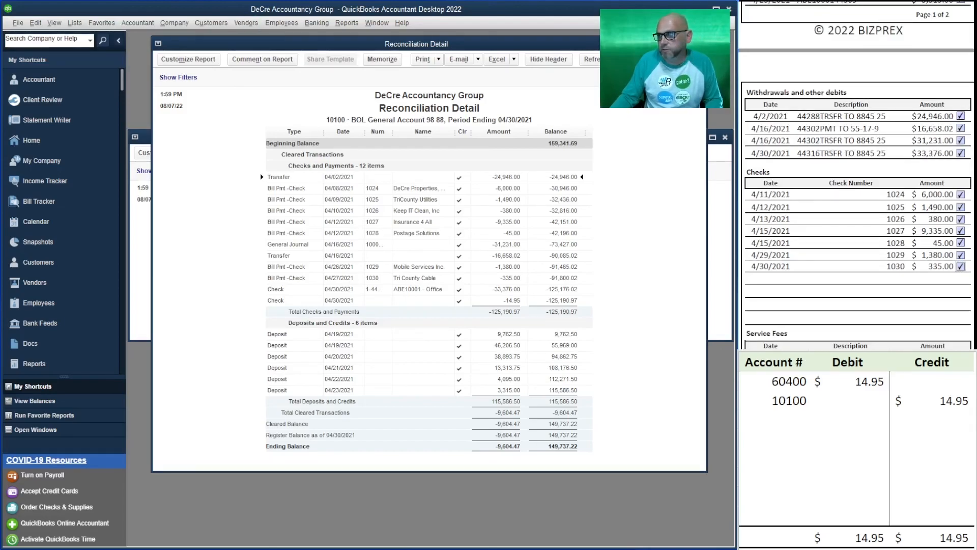
scroll(856, 178, "down", 10)
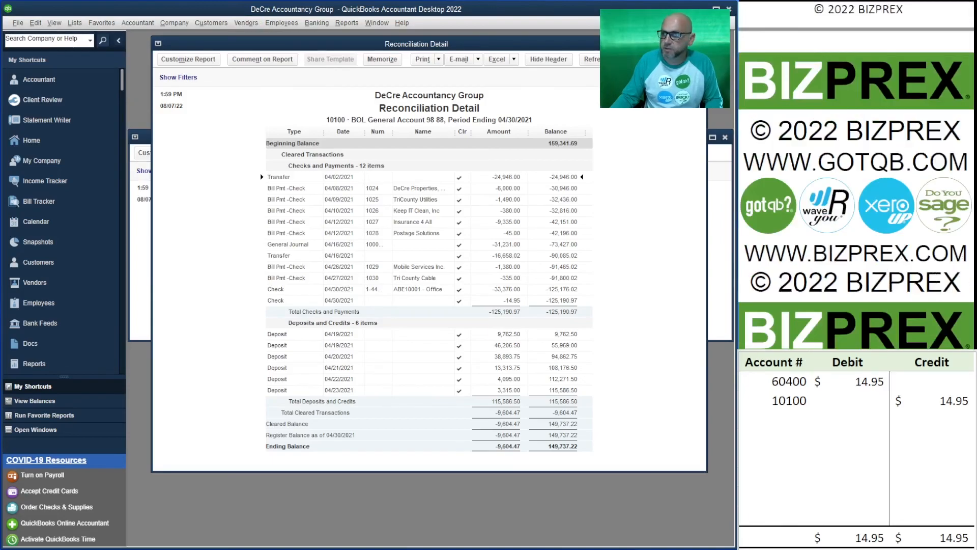